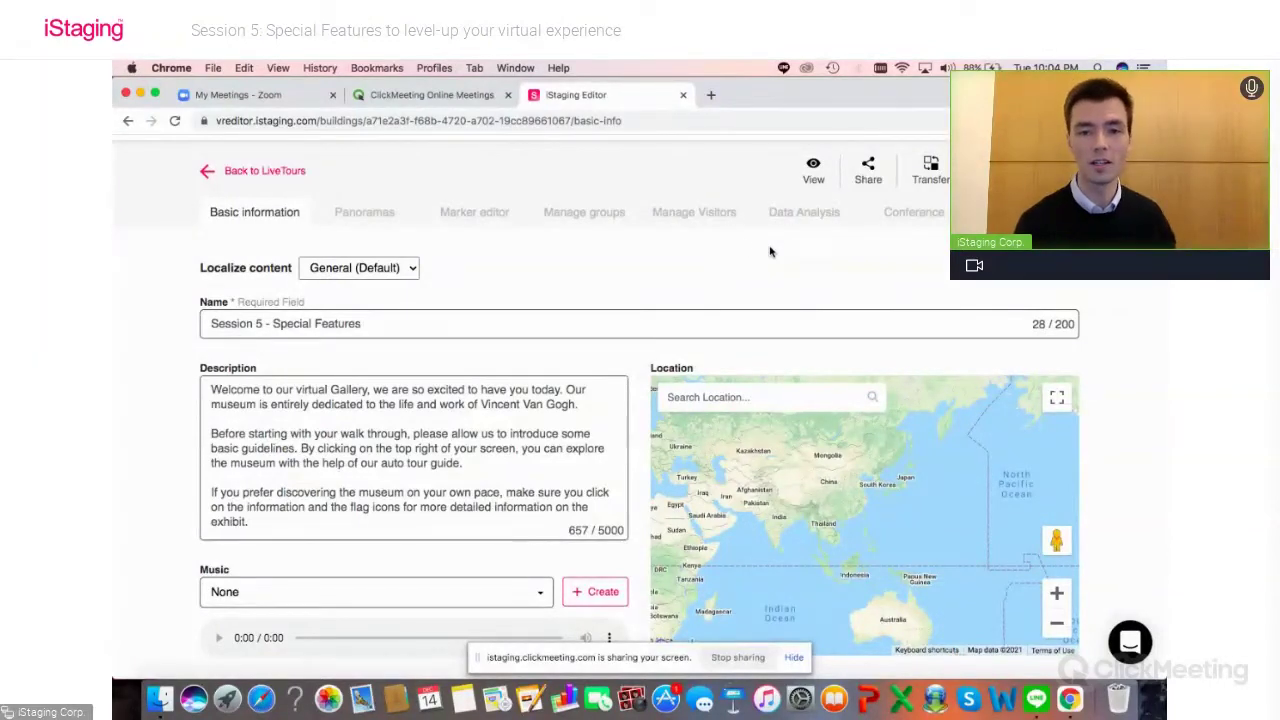
Turn on whitelisting in the tour's visitor management and view the form for adding a whitelist user, leaving it empty
click(689, 217)
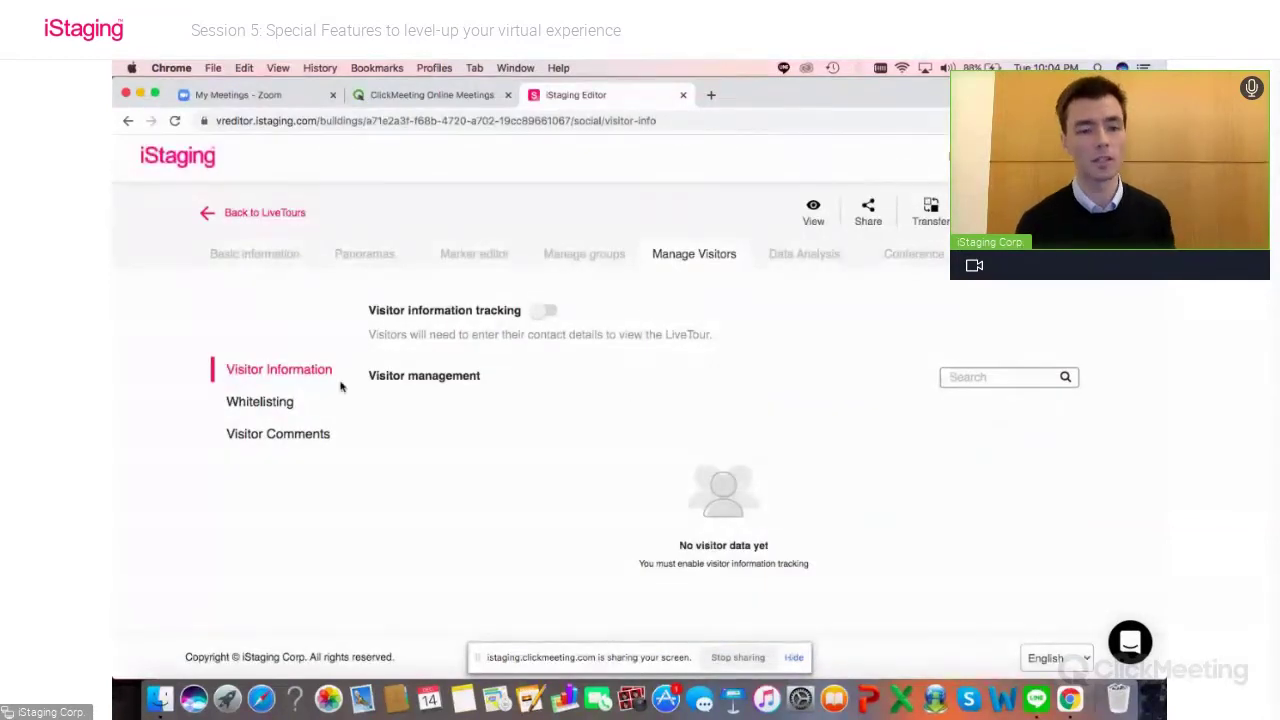
click(263, 403)
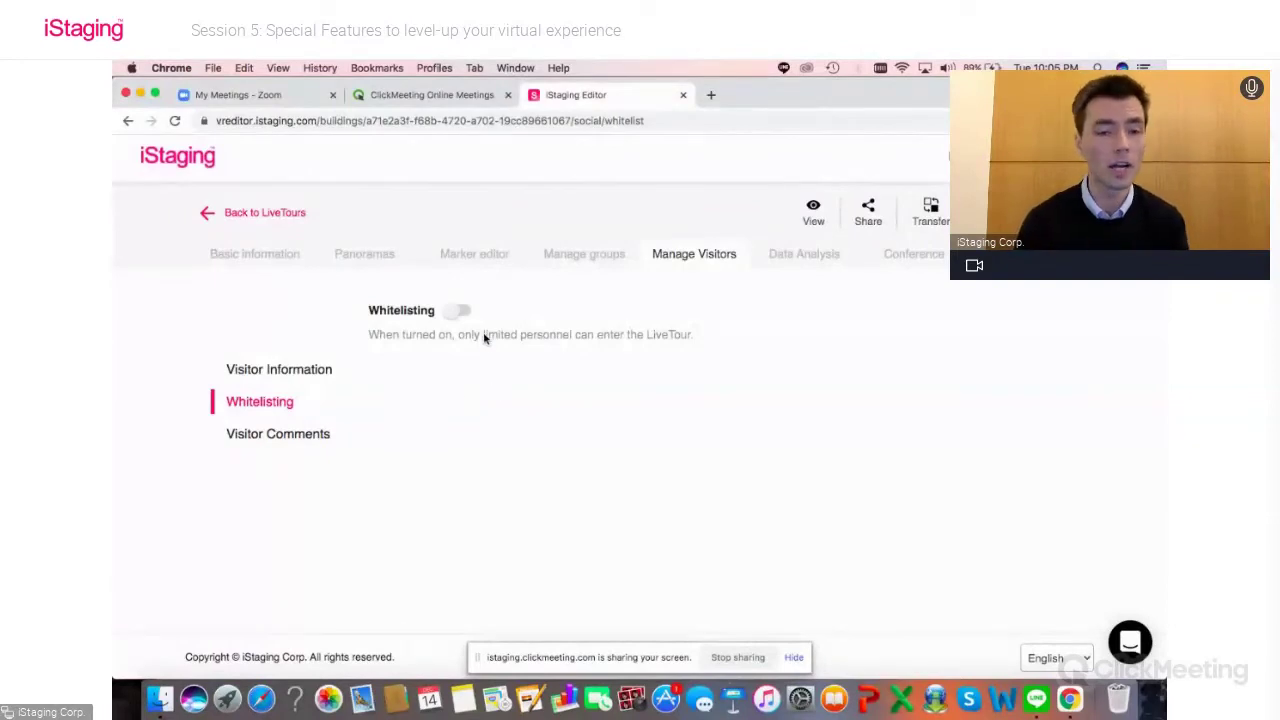
click(457, 314)
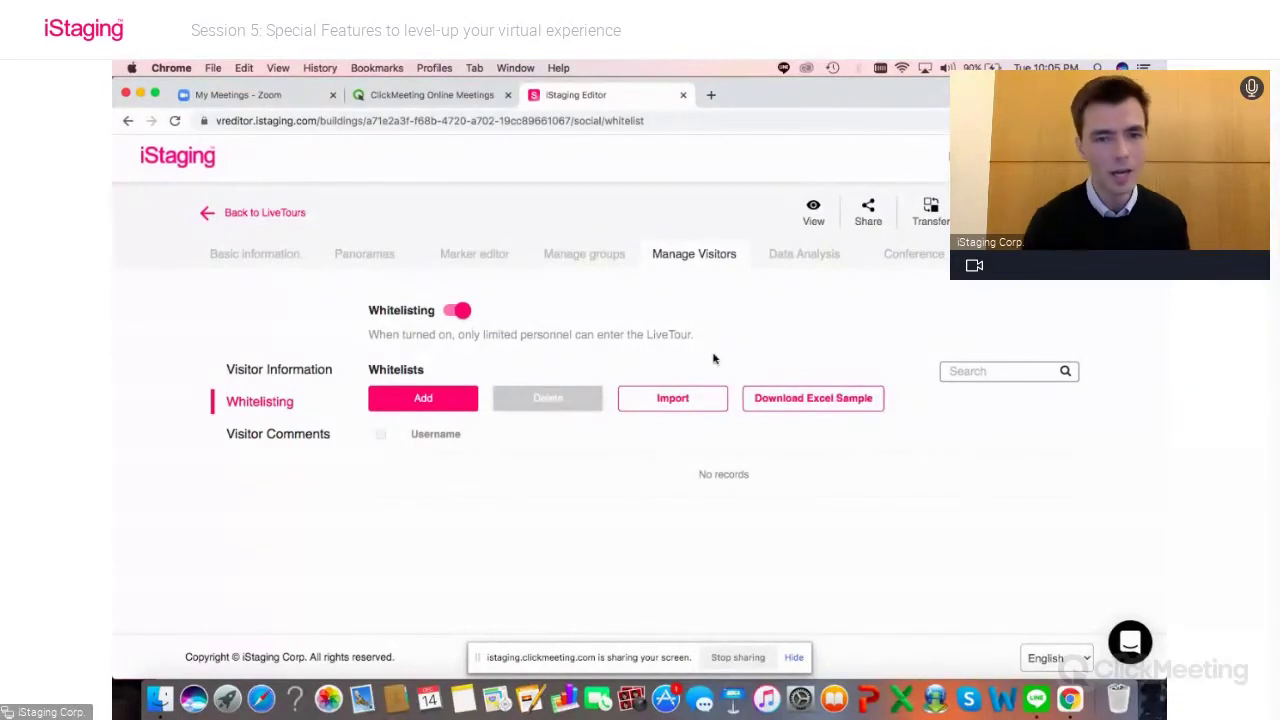
click(424, 399)
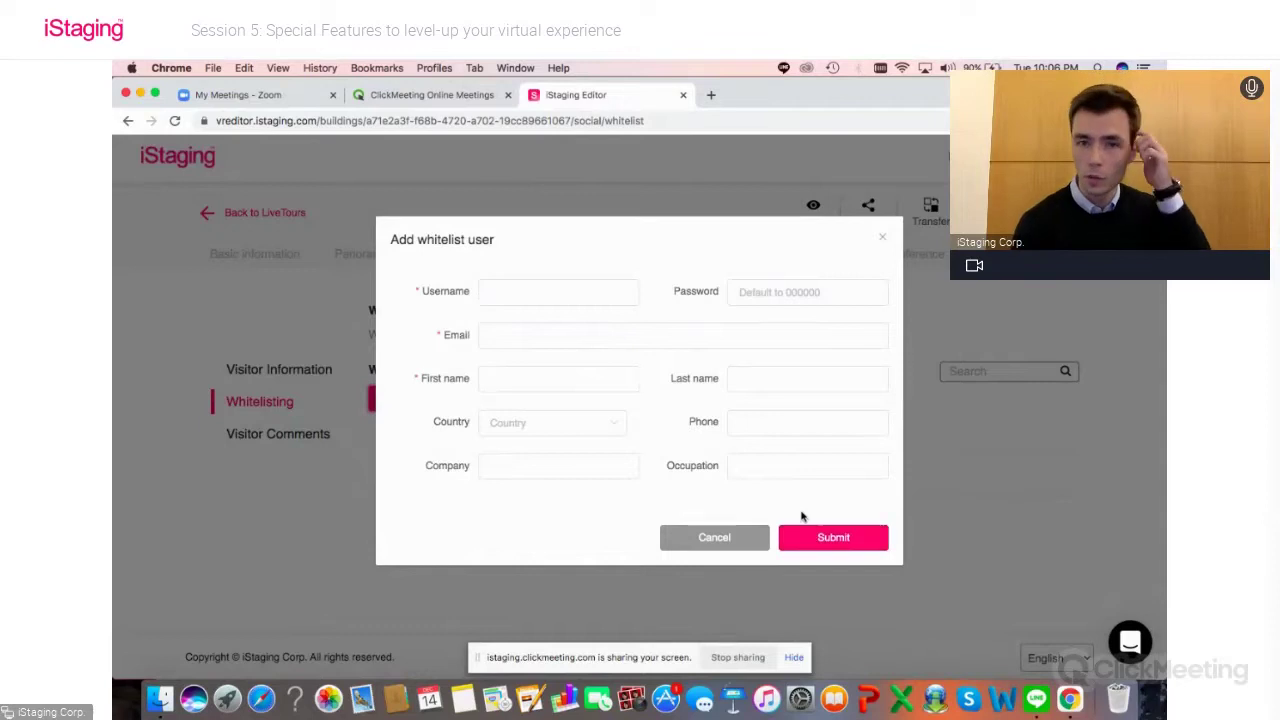
click(700, 539)
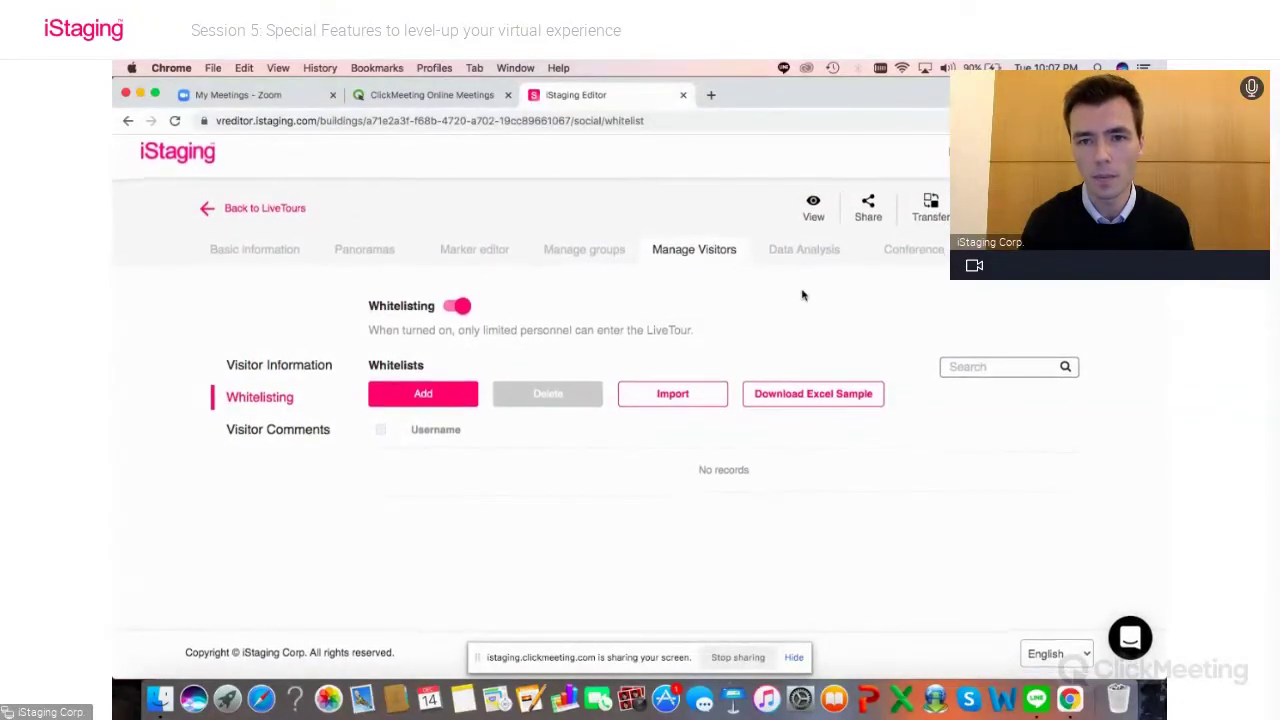
Preview the tour's visitor sign-in screen, then turn whitelisting off in the editor
click(812, 212)
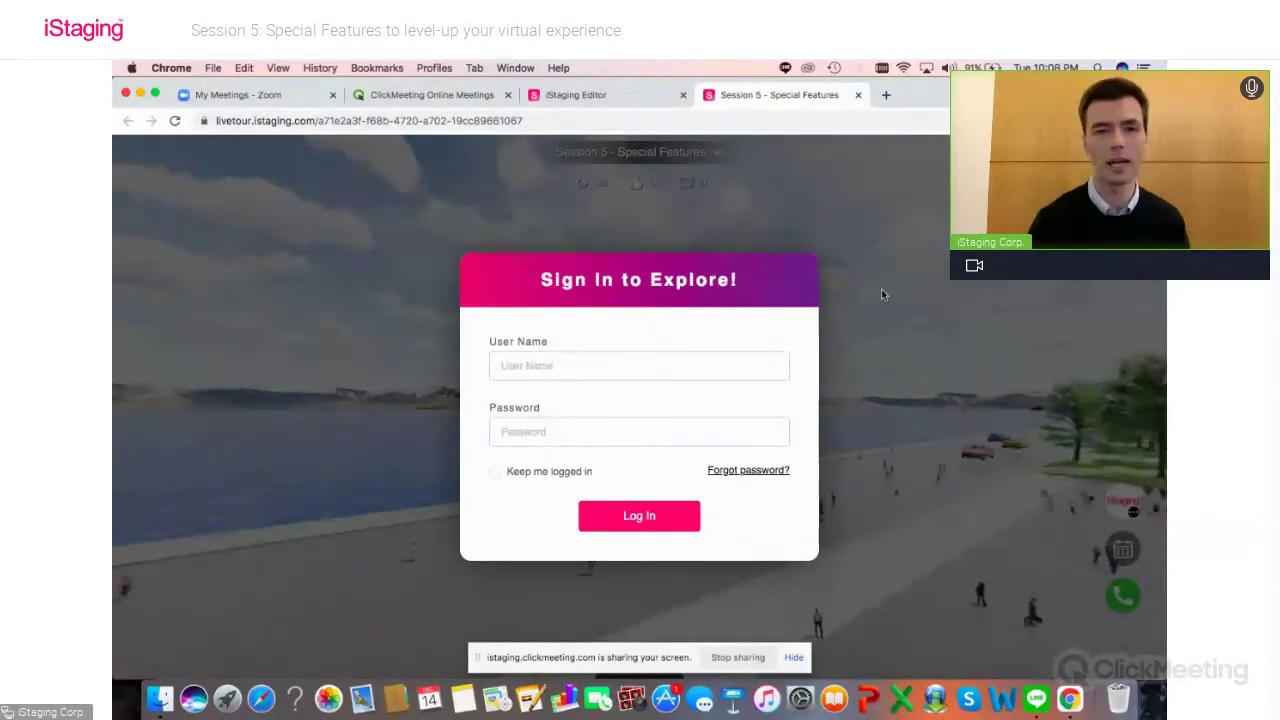
click(859, 95)
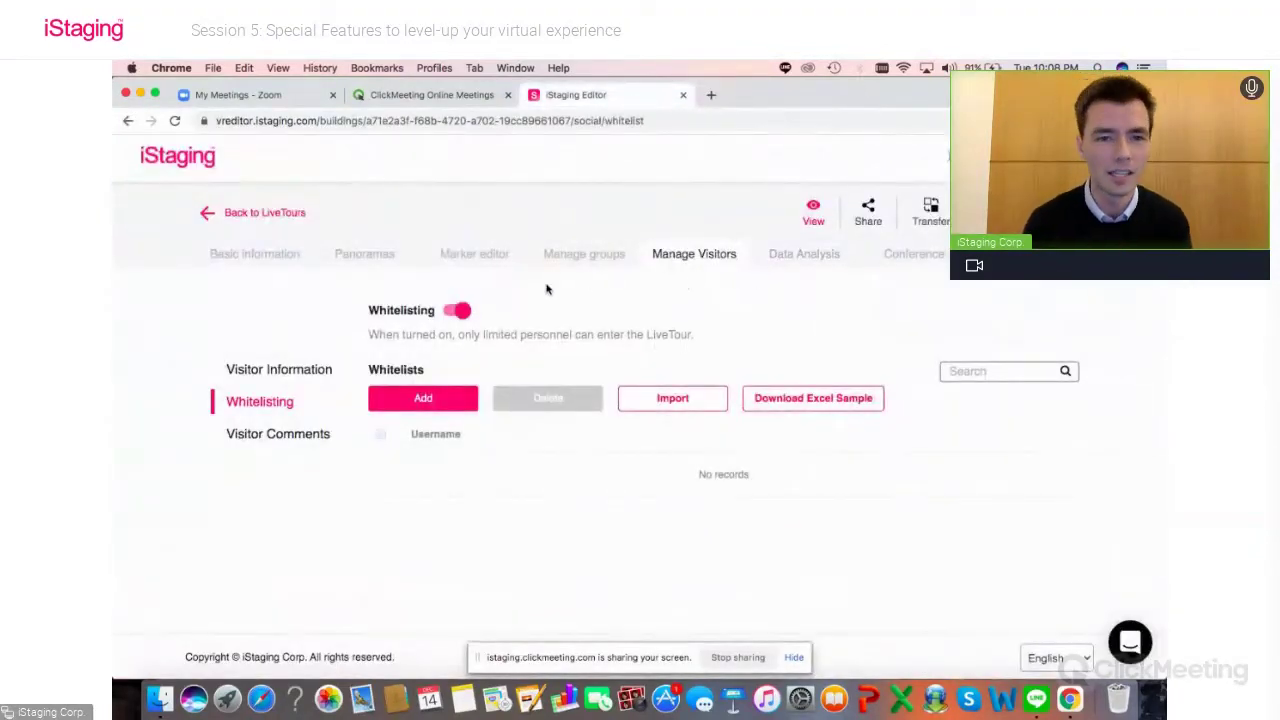
click(459, 313)
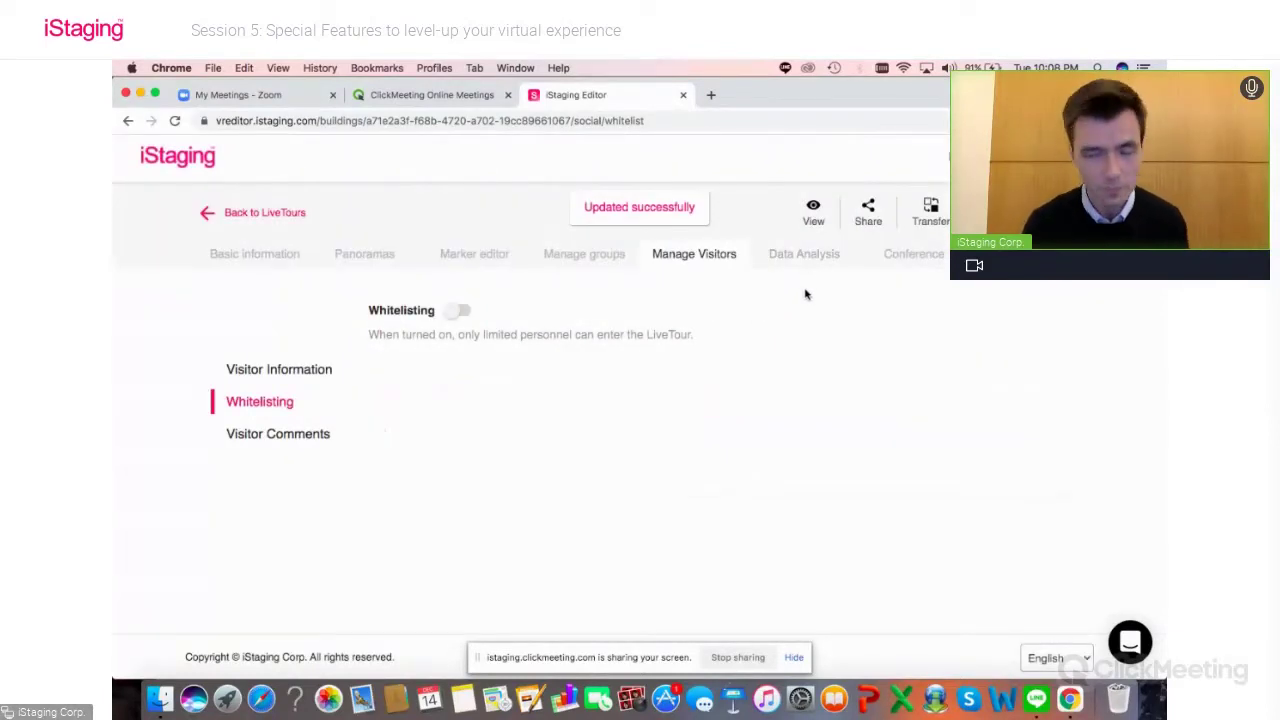
Preview the live tour and enter the Gallery from the entrance scene to look around the exhibition room
click(813, 212)
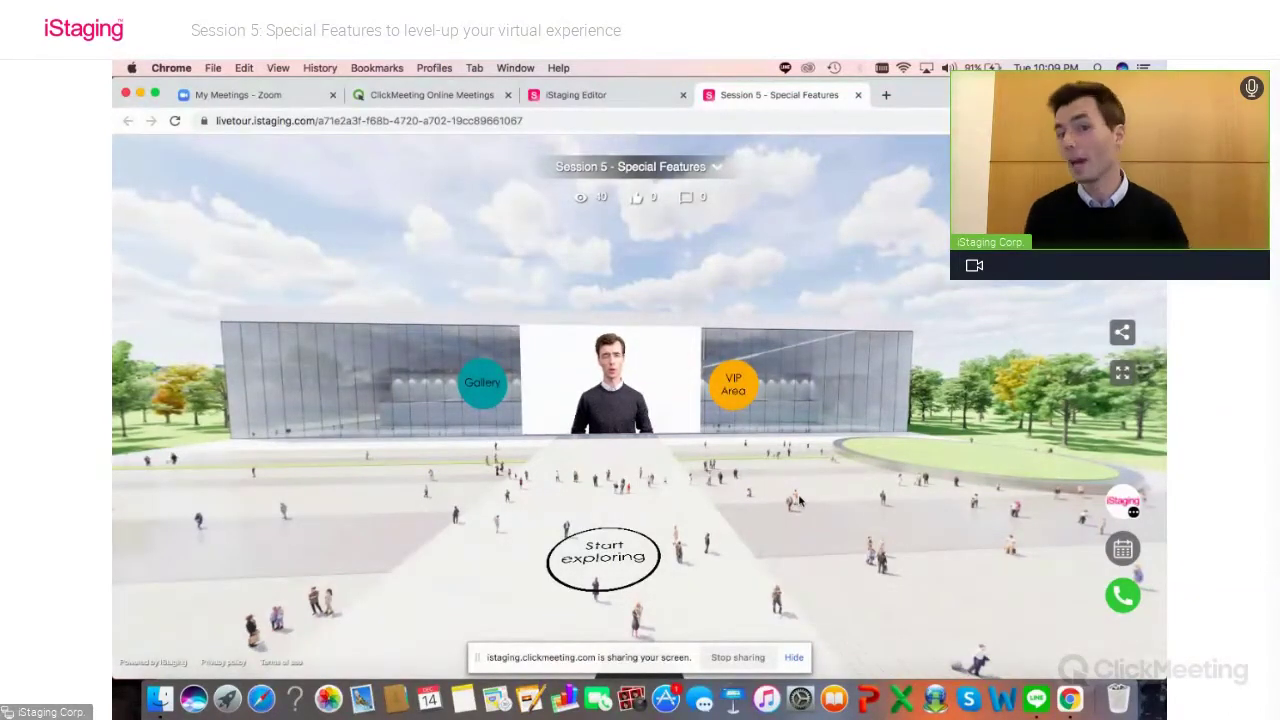
drag(793, 508, 800, 508)
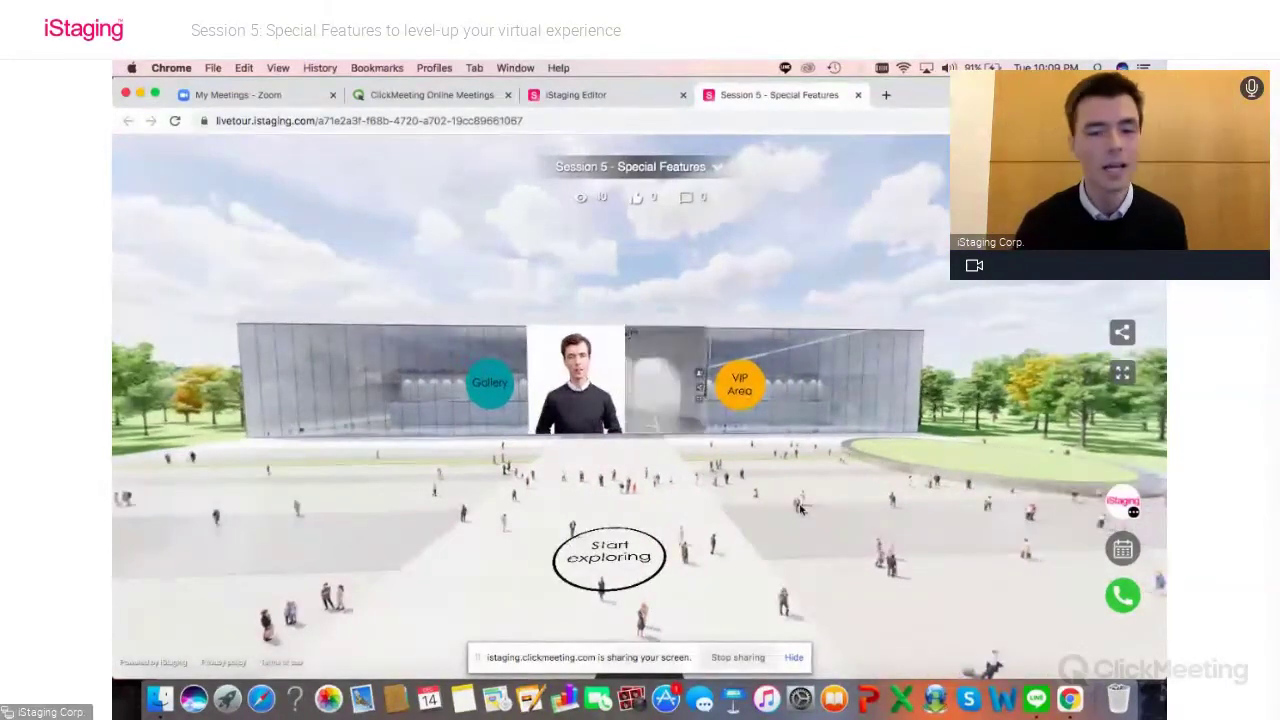
drag(771, 501, 783, 513)
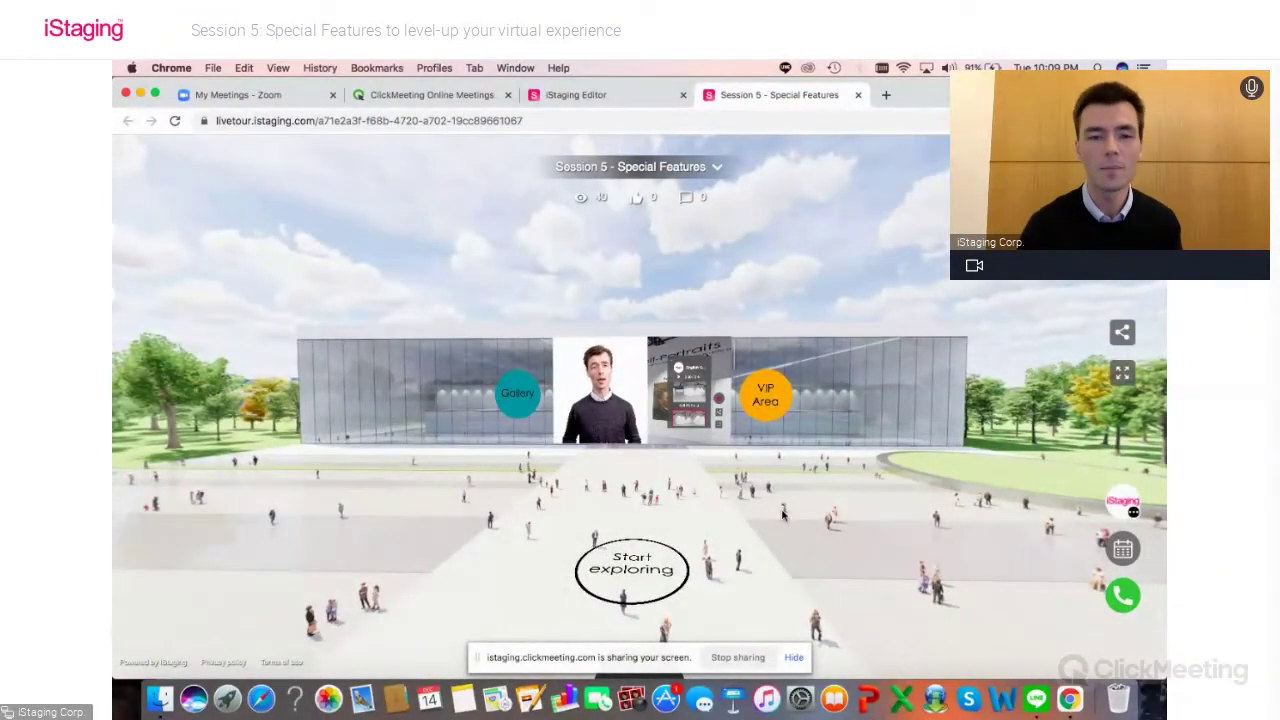
mouse_move(515, 393)
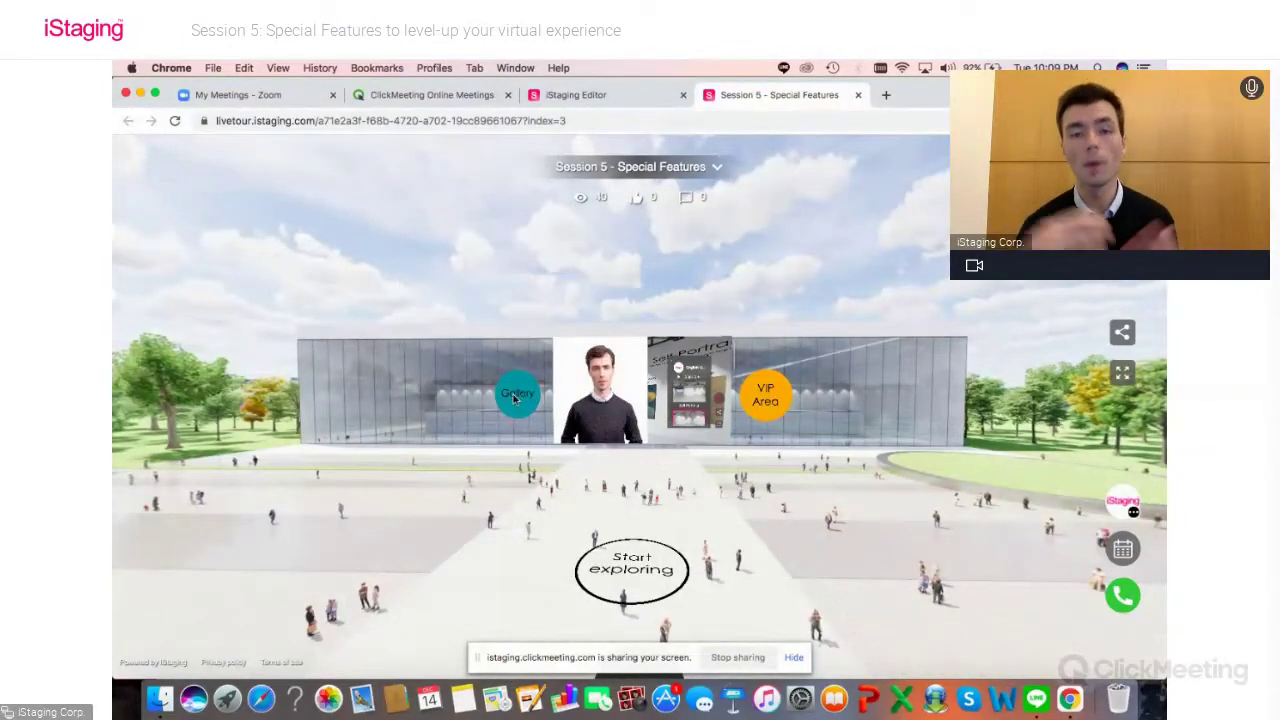
click(515, 397)
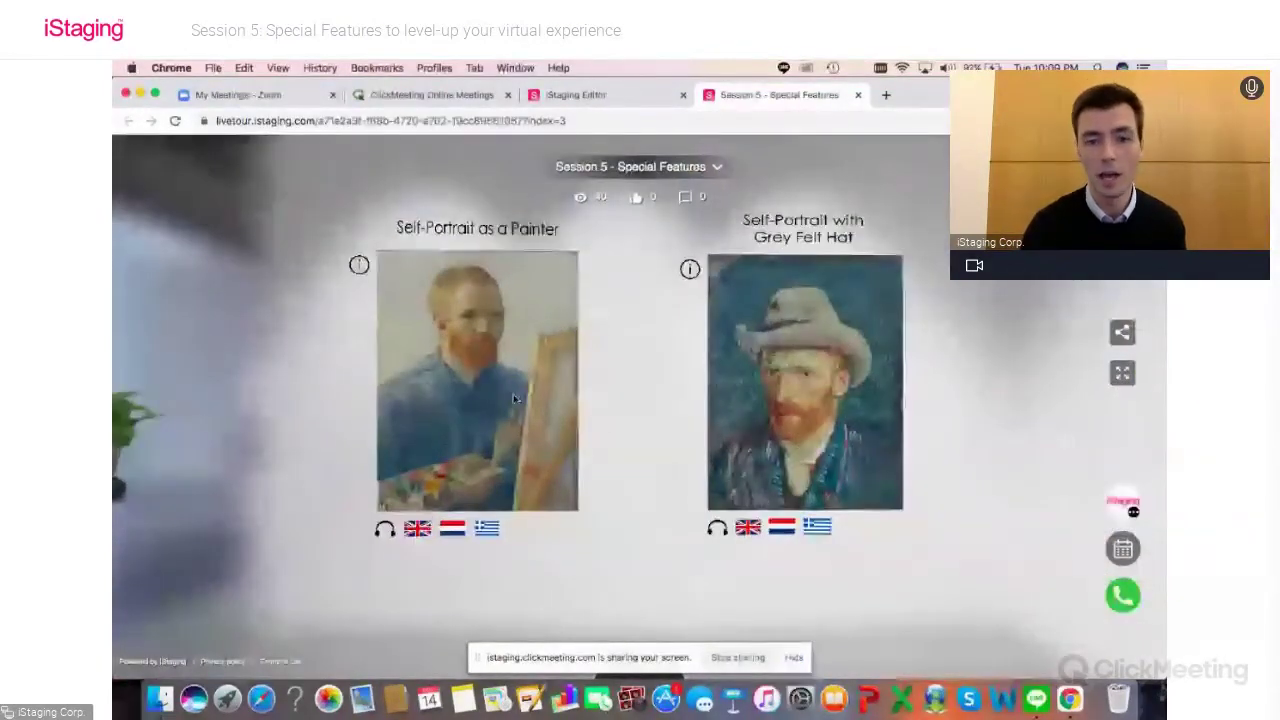
mouse_move(604, 437)
mouse_down()
mouse_move(703, 440)
mouse_move(634, 441)
mouse_up()
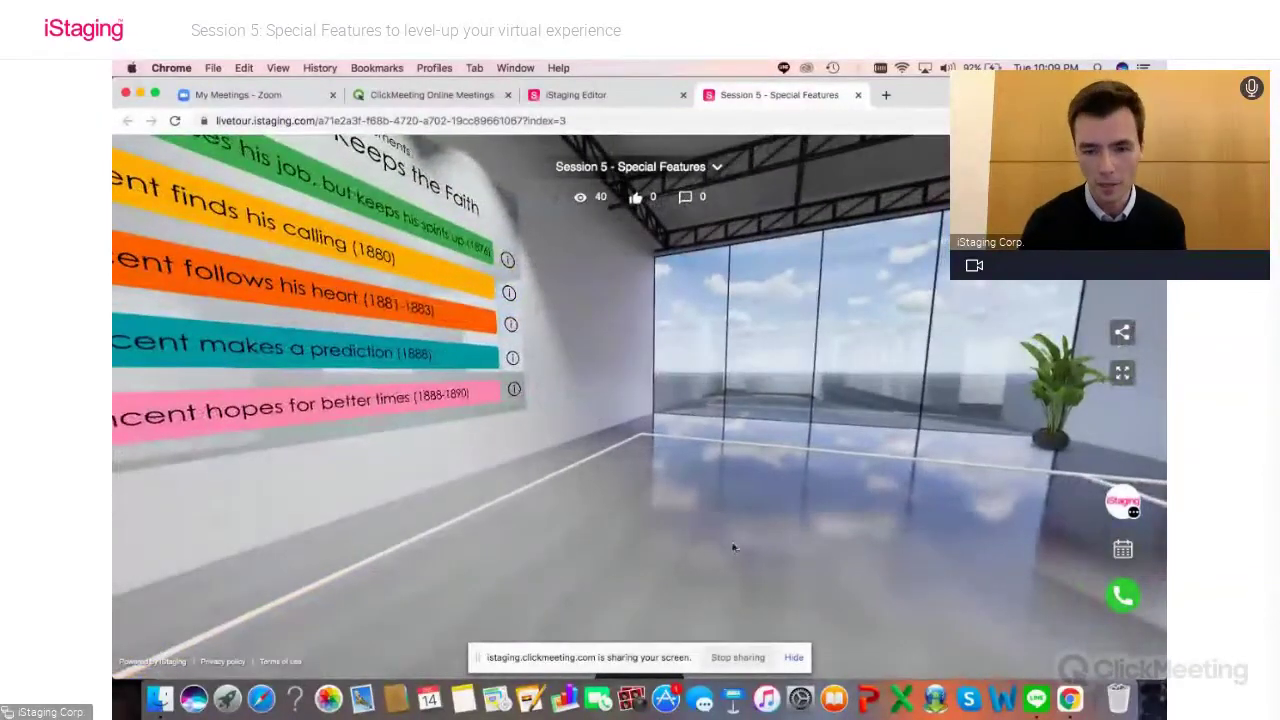
Return to the tour's entrance scene and enter the VIP Area to view its access screen
click(793, 657)
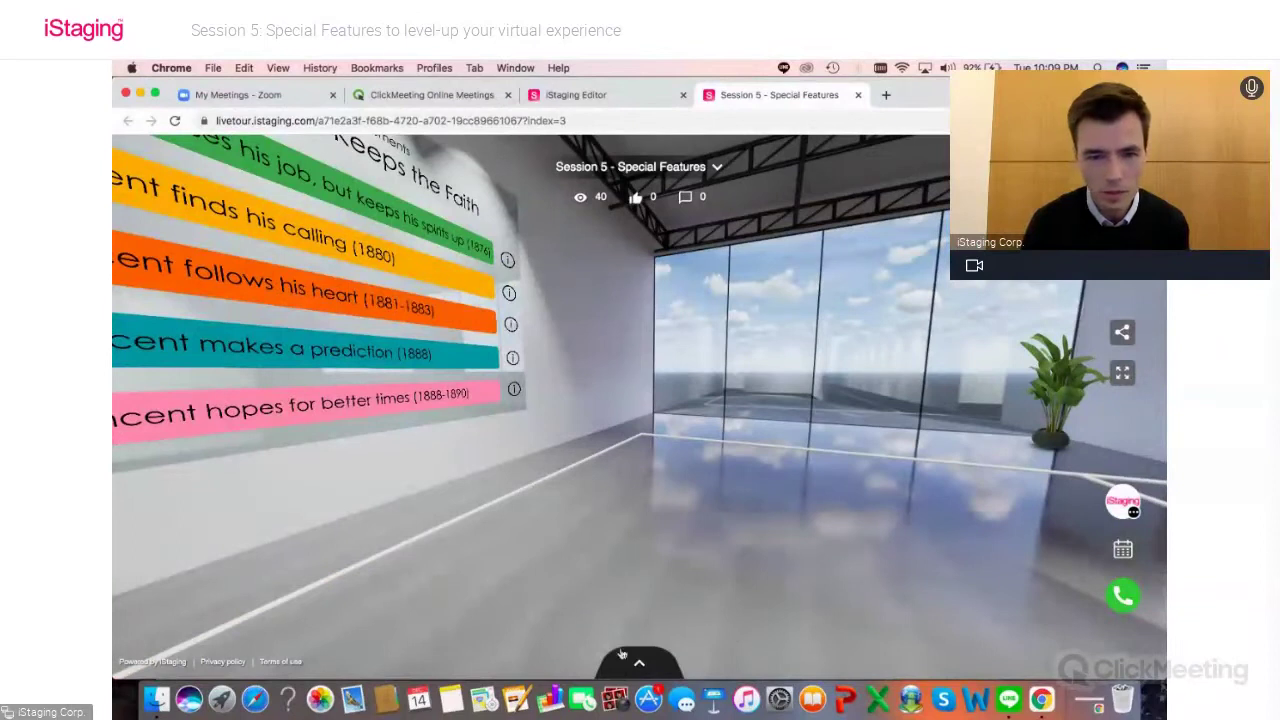
click(630, 664)
click(222, 597)
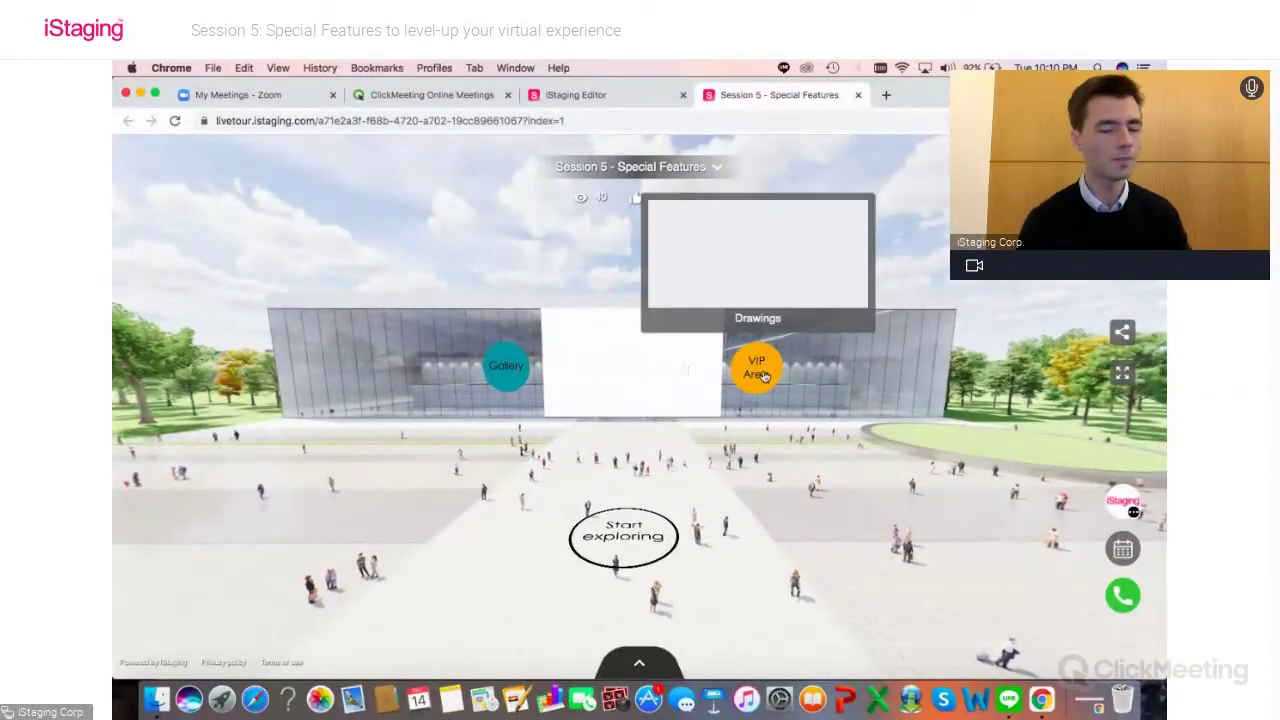
click(762, 376)
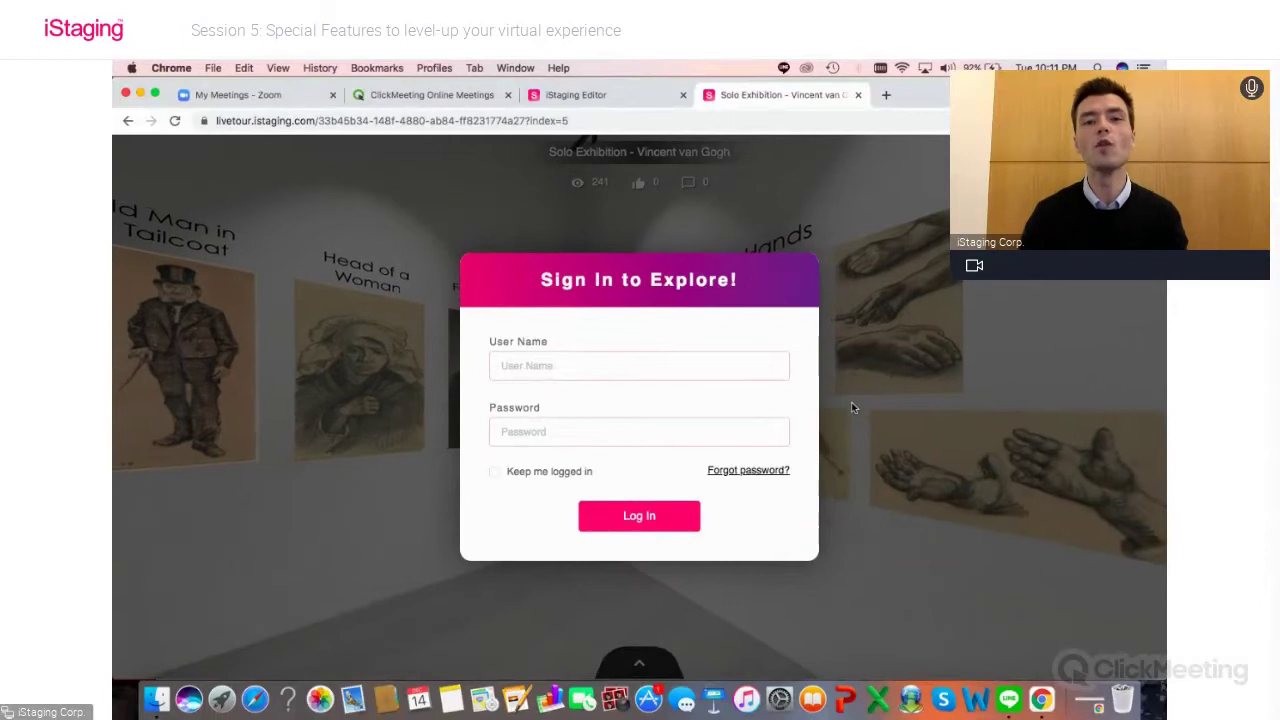
Close the tour preview and open the tour's panoramas list in the editor
click(858, 95)
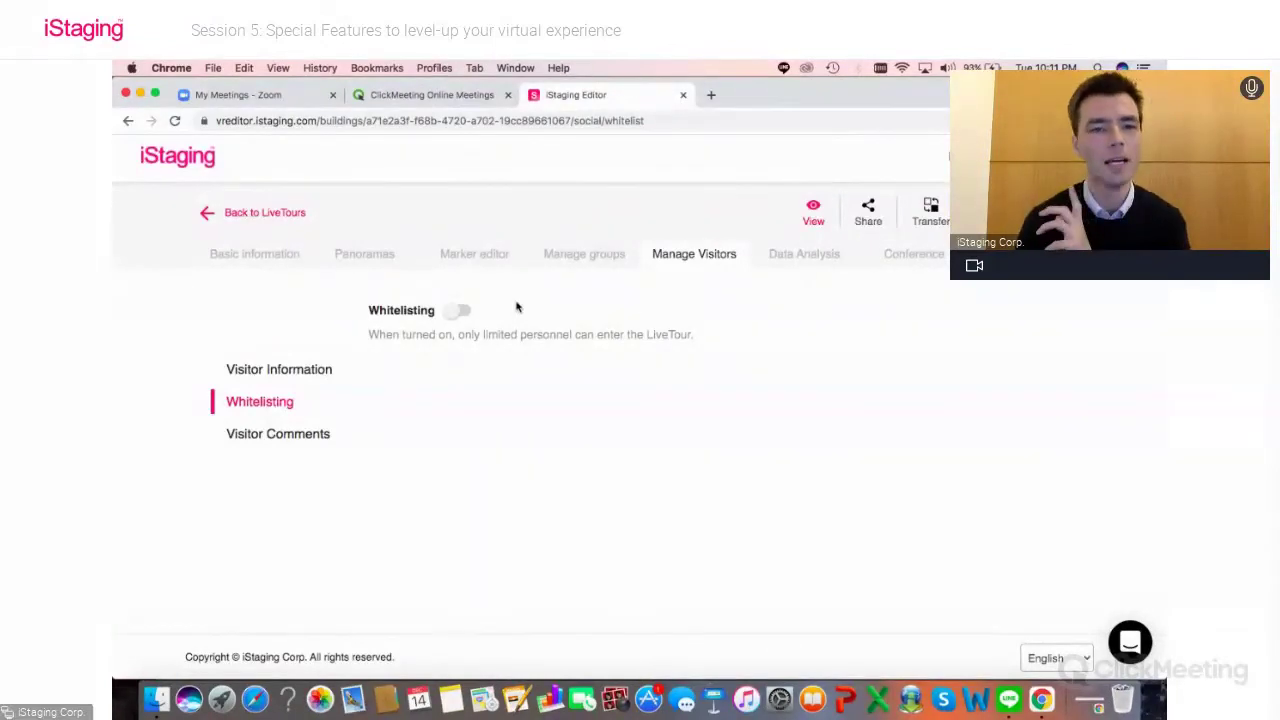
click(366, 256)
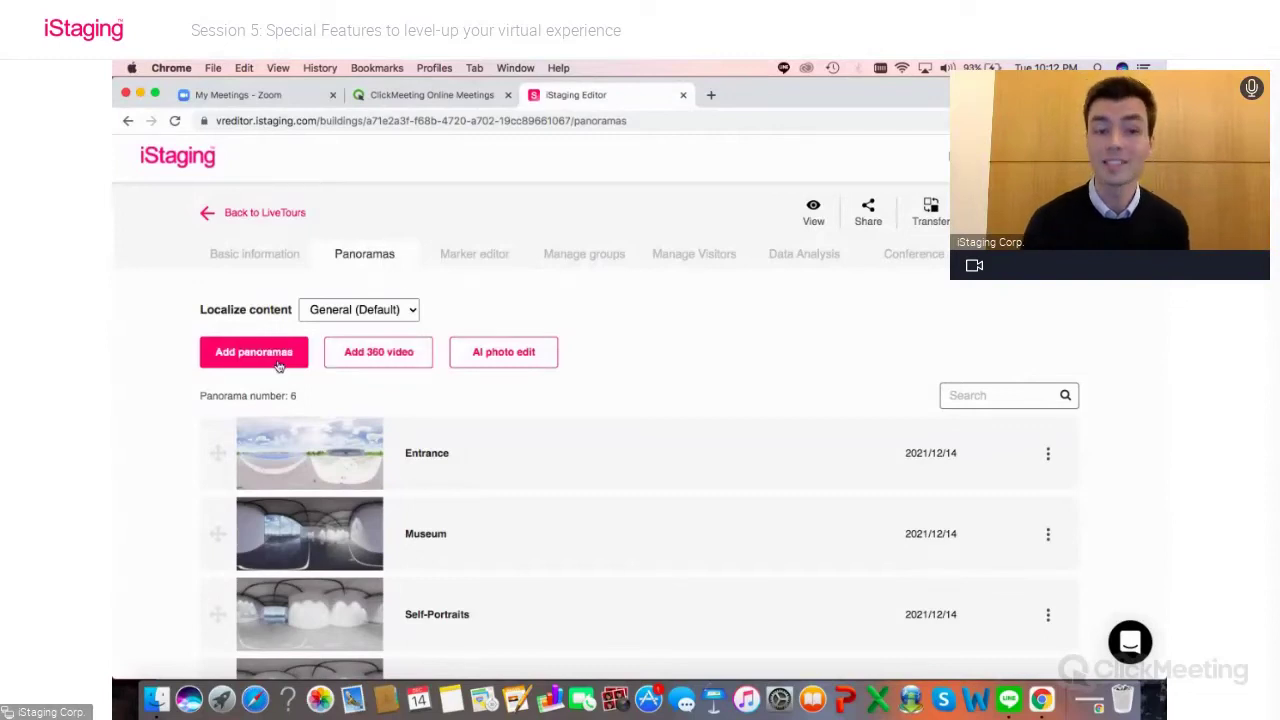
click(372, 364)
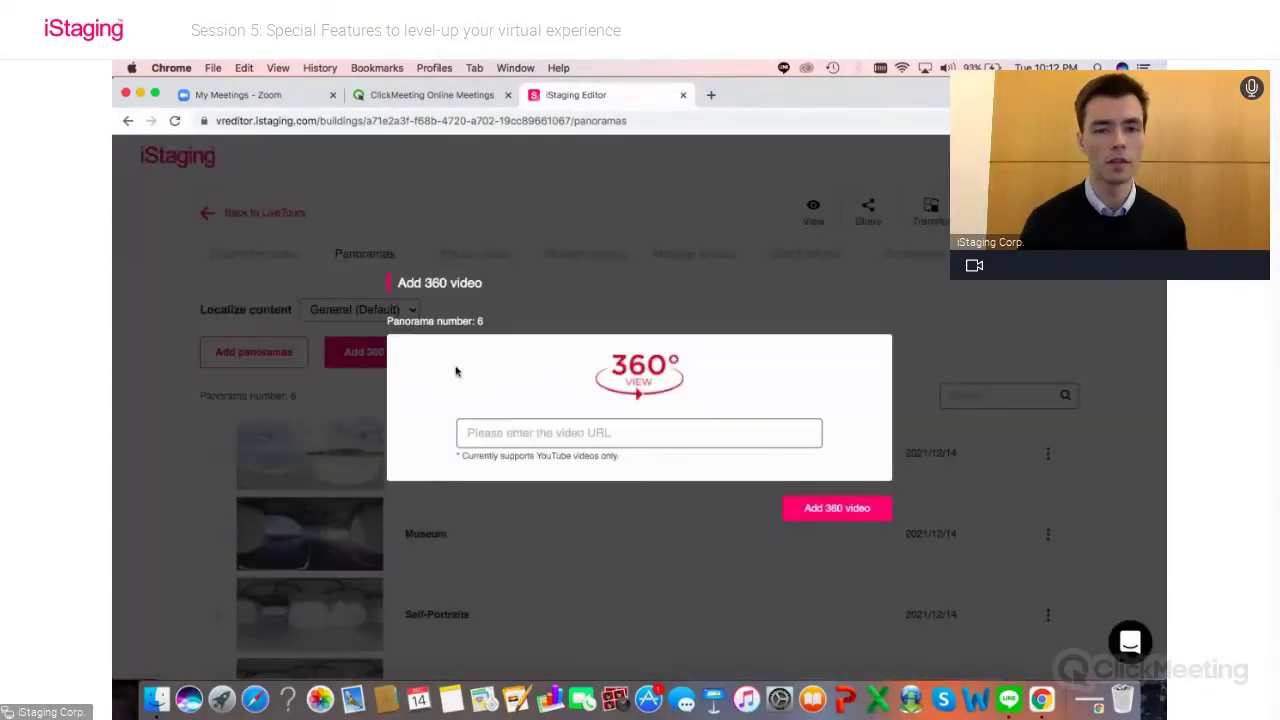
click(490, 425)
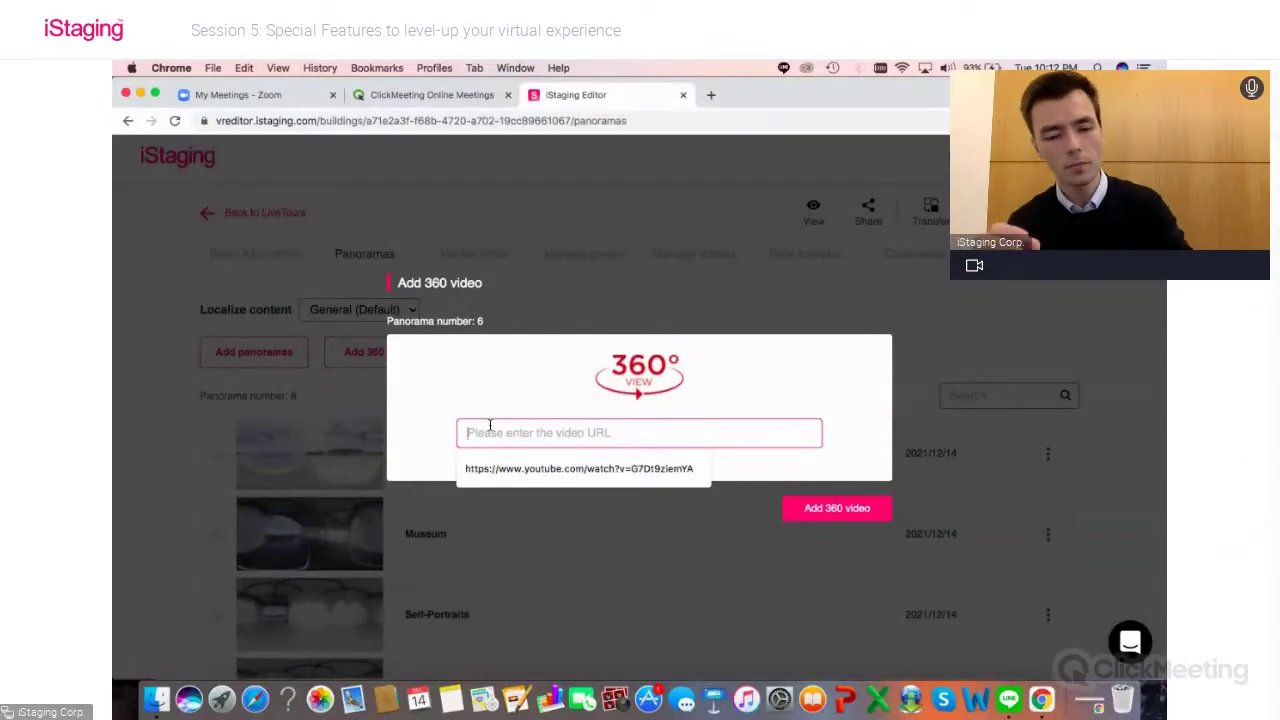
key(super+v)
drag(778, 432, 223, 437)
click(223, 437)
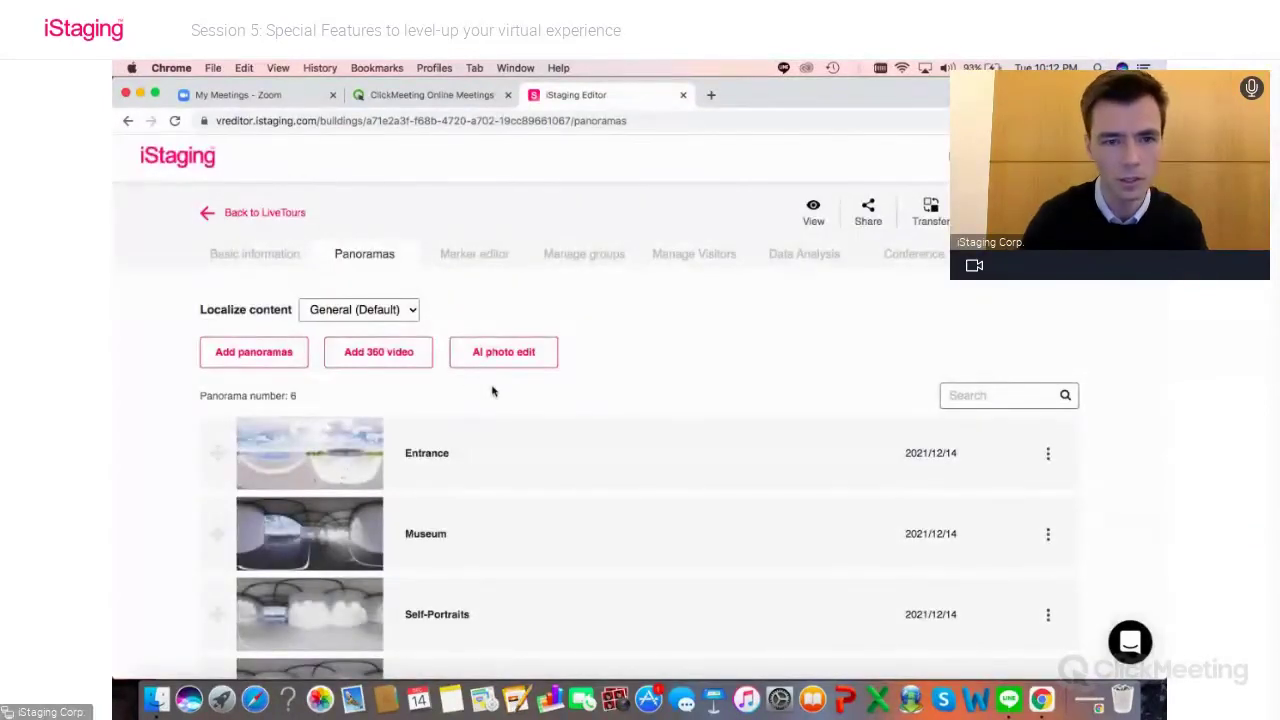
Switch to Notes, copy the YouTube video URL from the first note, and return to the tour editor in Chrome
click(451, 699)
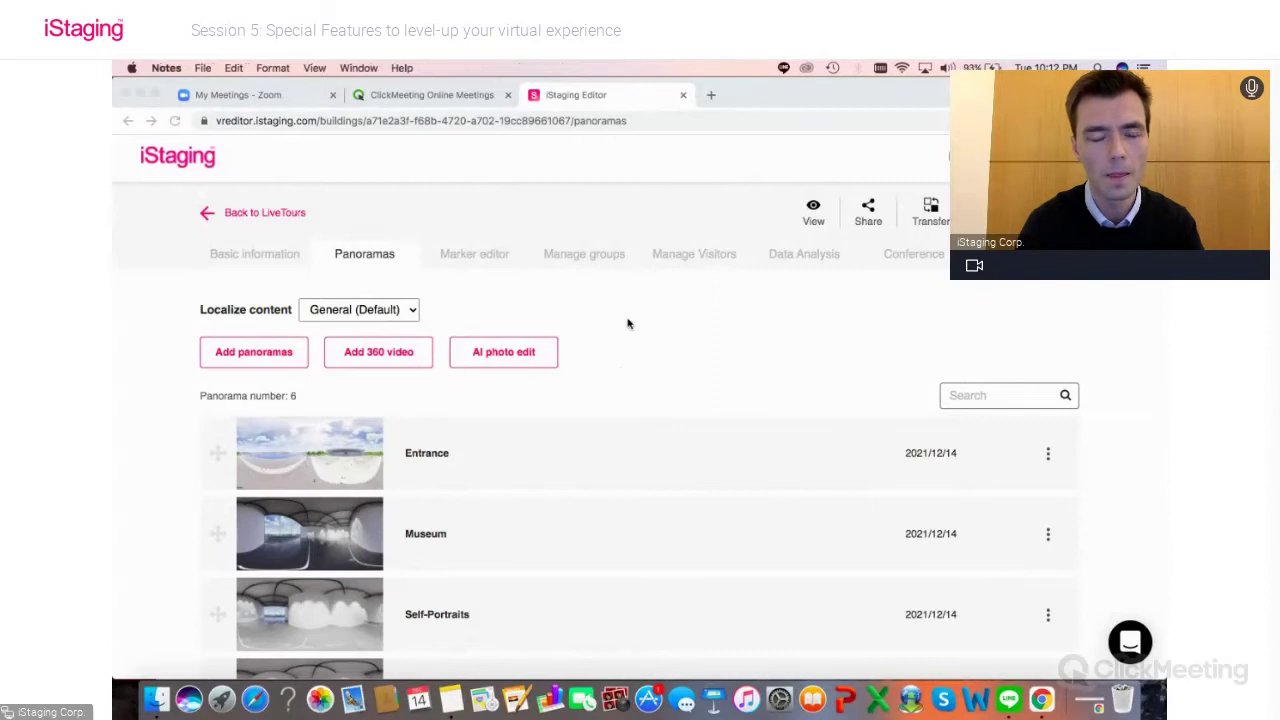
drag(725, 157, 546, 155)
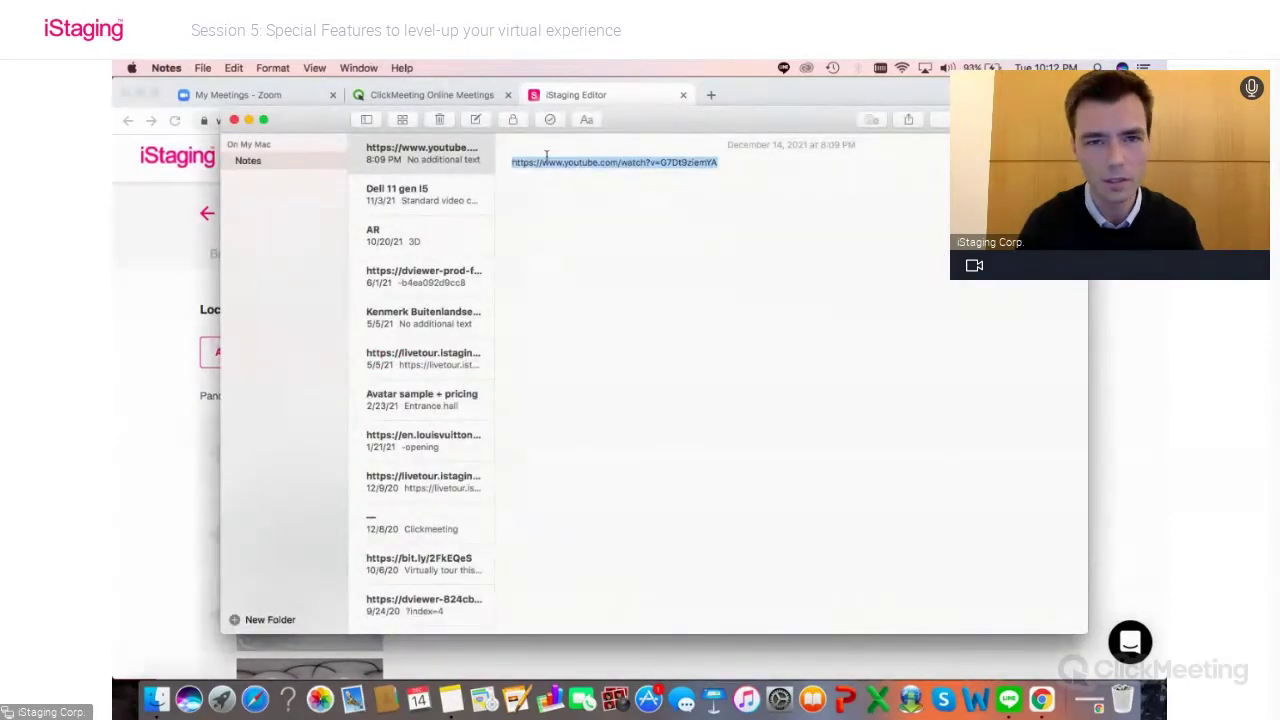
drag(719, 162, 527, 162)
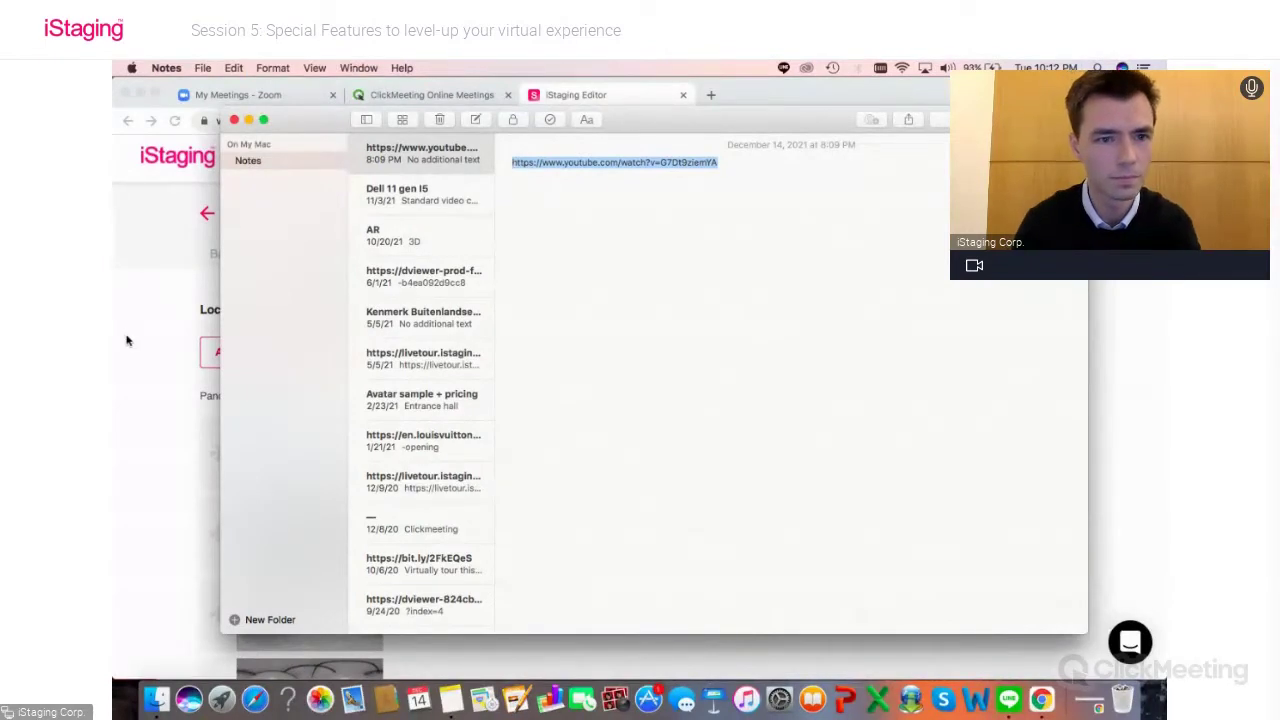
click(126, 341)
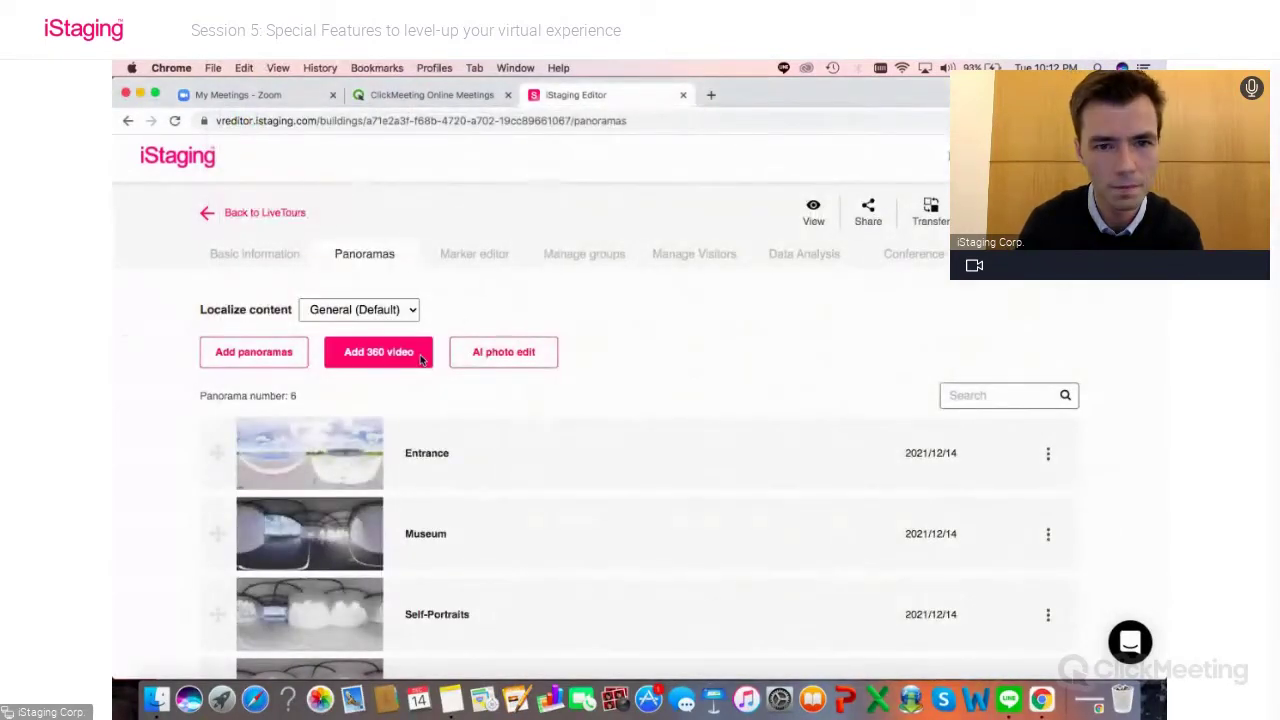
click(420, 358)
drag(698, 432, 551, 432)
key(BackSpace)
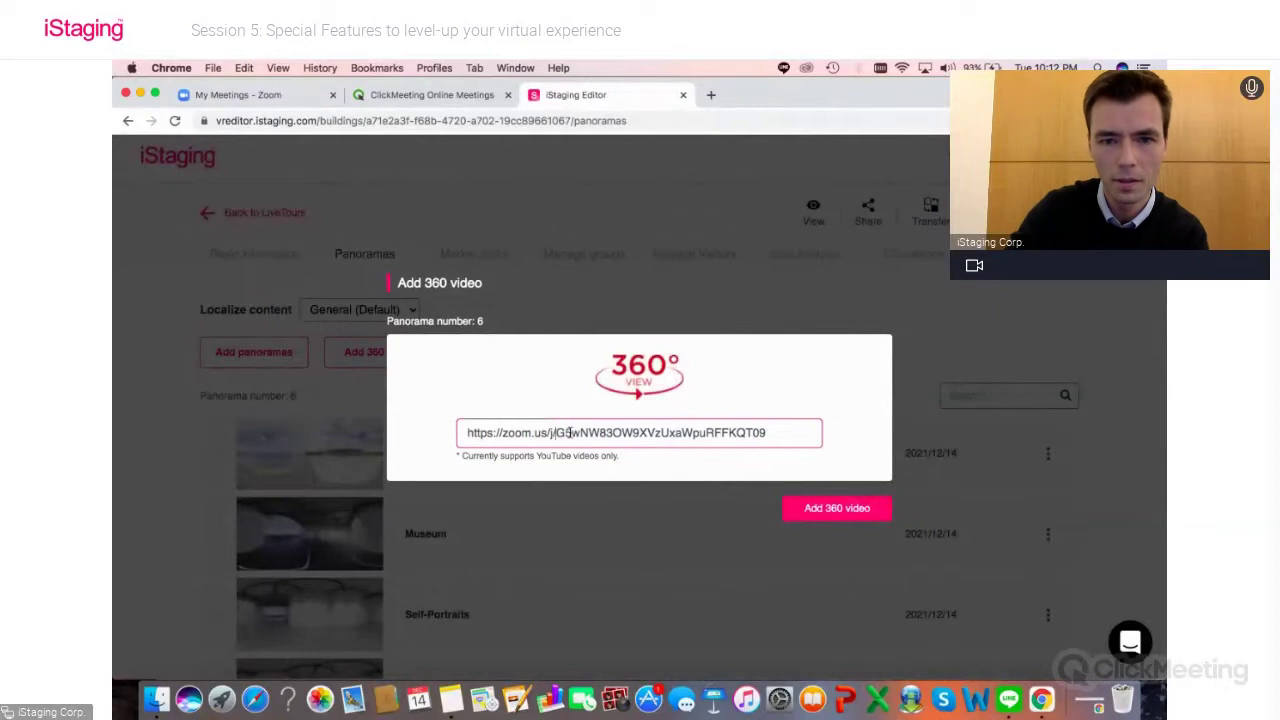
drag(764, 433, 586, 433)
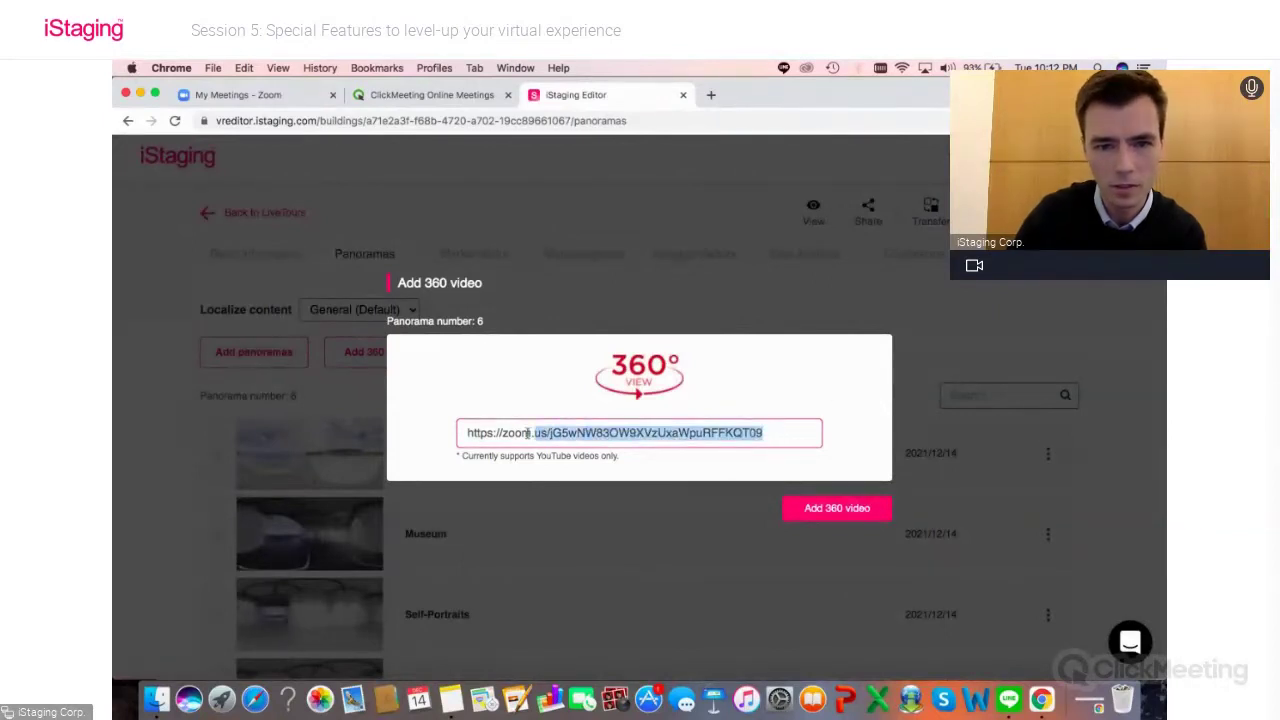
key(BackSpace)
key(BackSpace)
key(BackSpace)
key(BackSpace)
key(BackSpace)
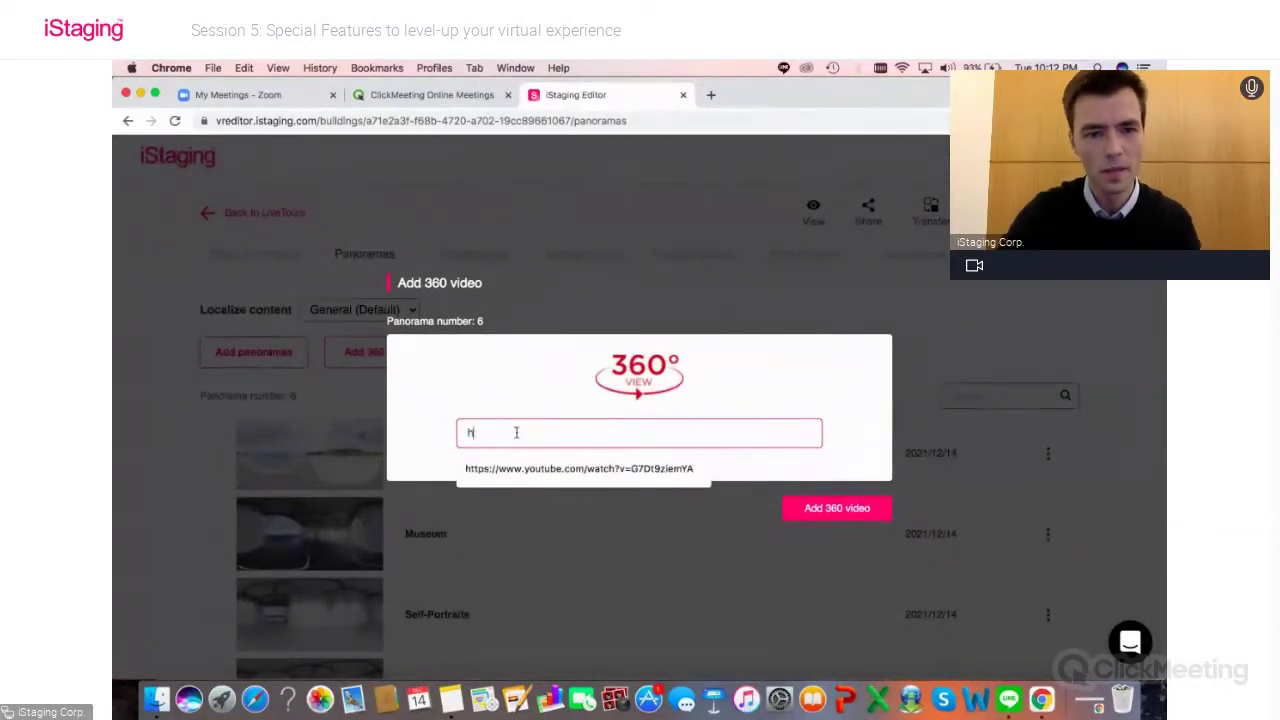
key(BackSpace)
text(https://www.youtube.com/watch?v=G7Dt9ziemYA)
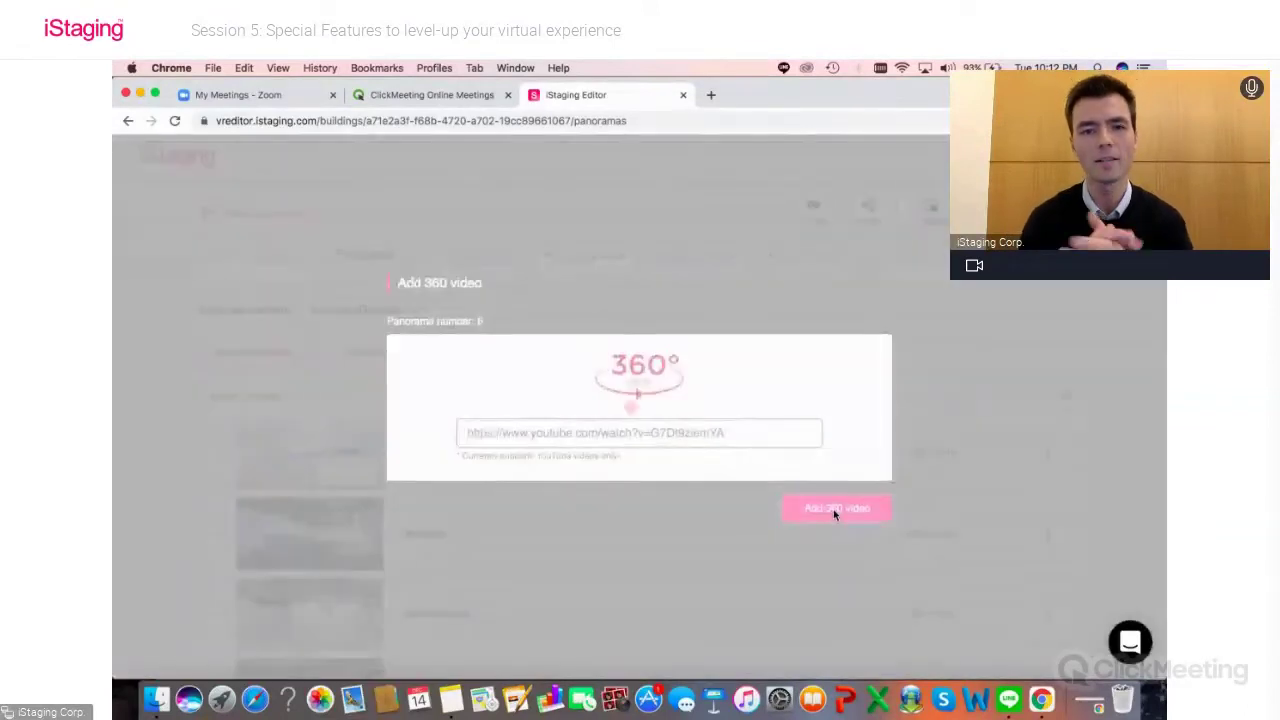
click(835, 512)
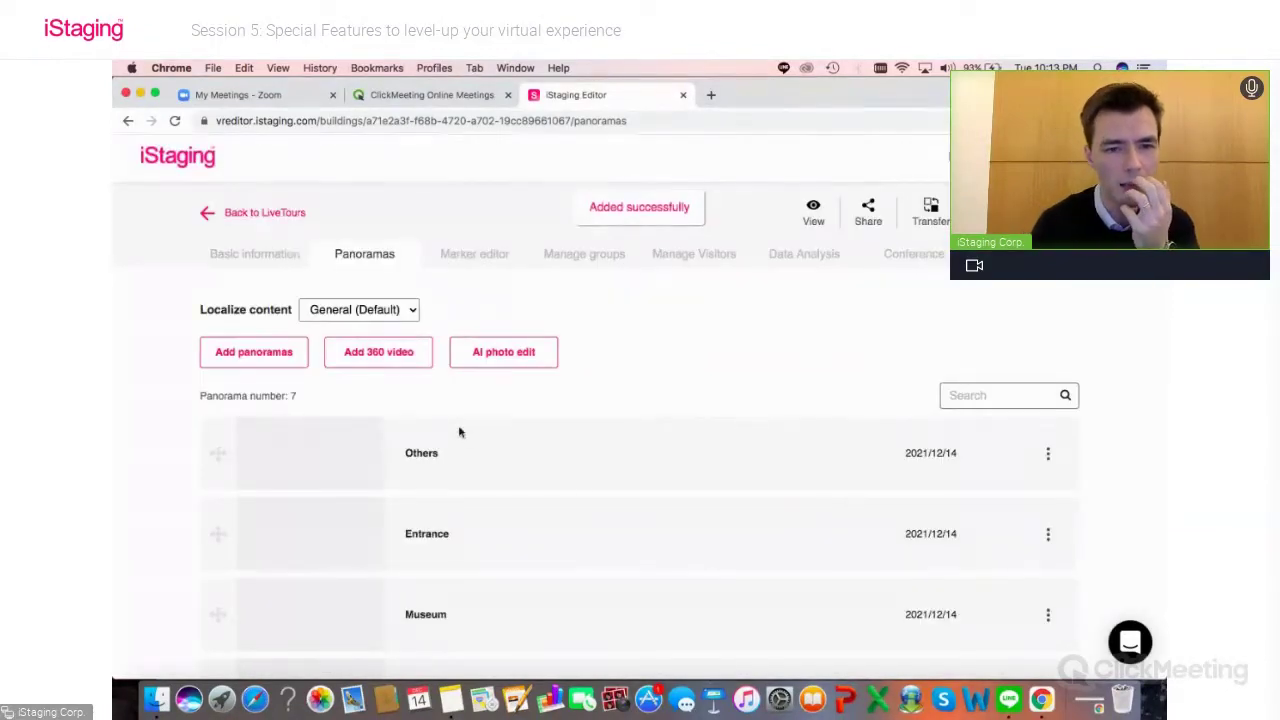
Rename the newly added 360 video panorama from the Others category to the custom name Video
scroll(457, 430, down, 1)
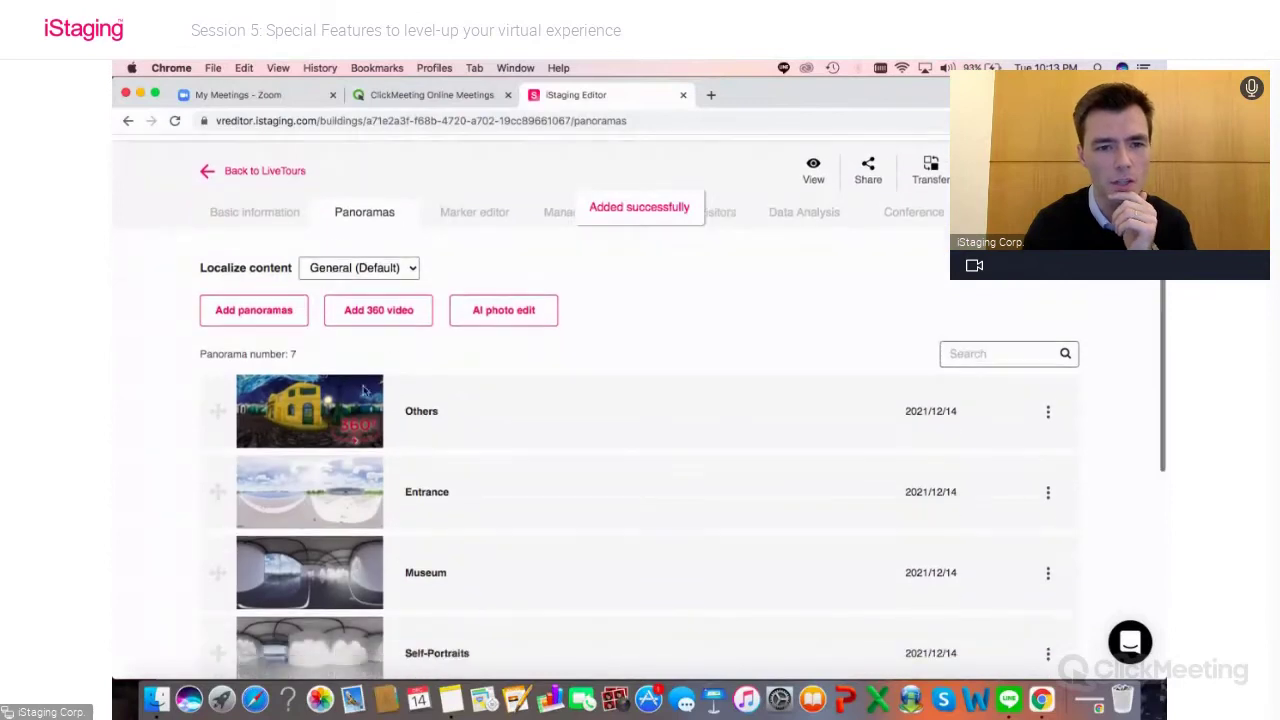
mouse_move(352, 388)
scroll(364, 500, down, 2)
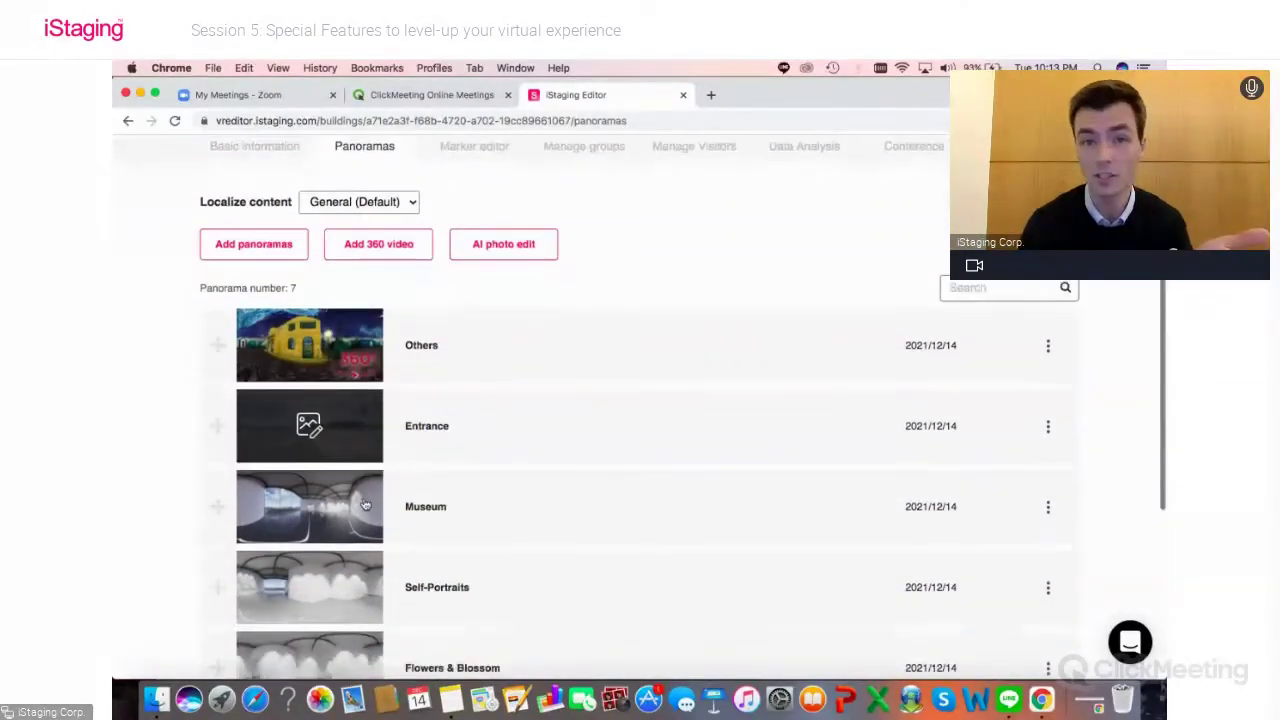
scroll(380, 480, up, 1)
scroll(420, 440, down, 1)
scroll(449, 420, up, 1)
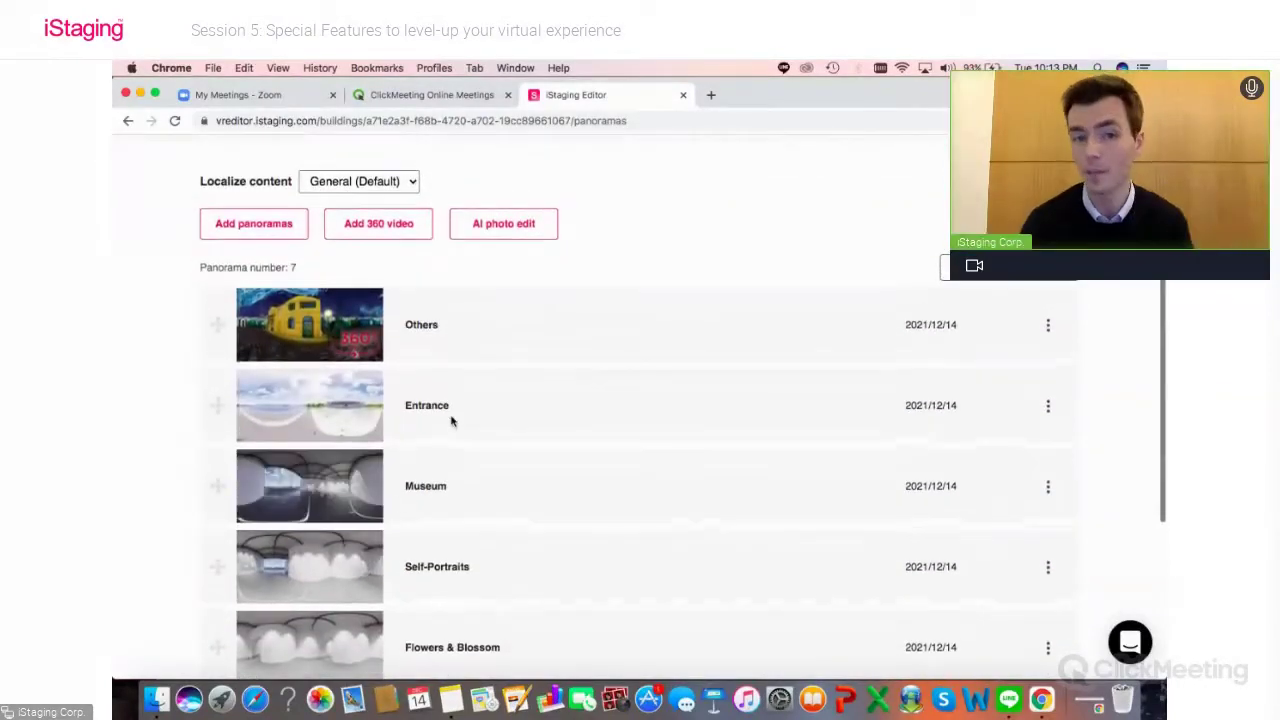
click(429, 326)
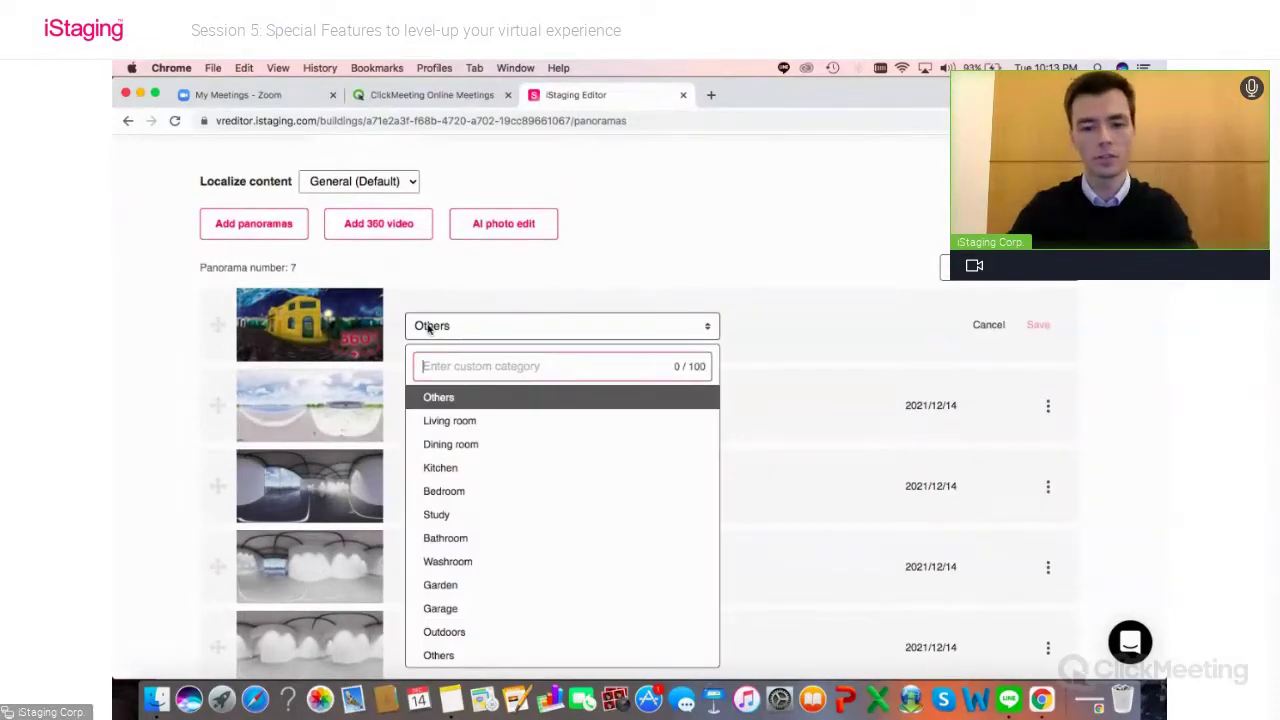
key(Return)
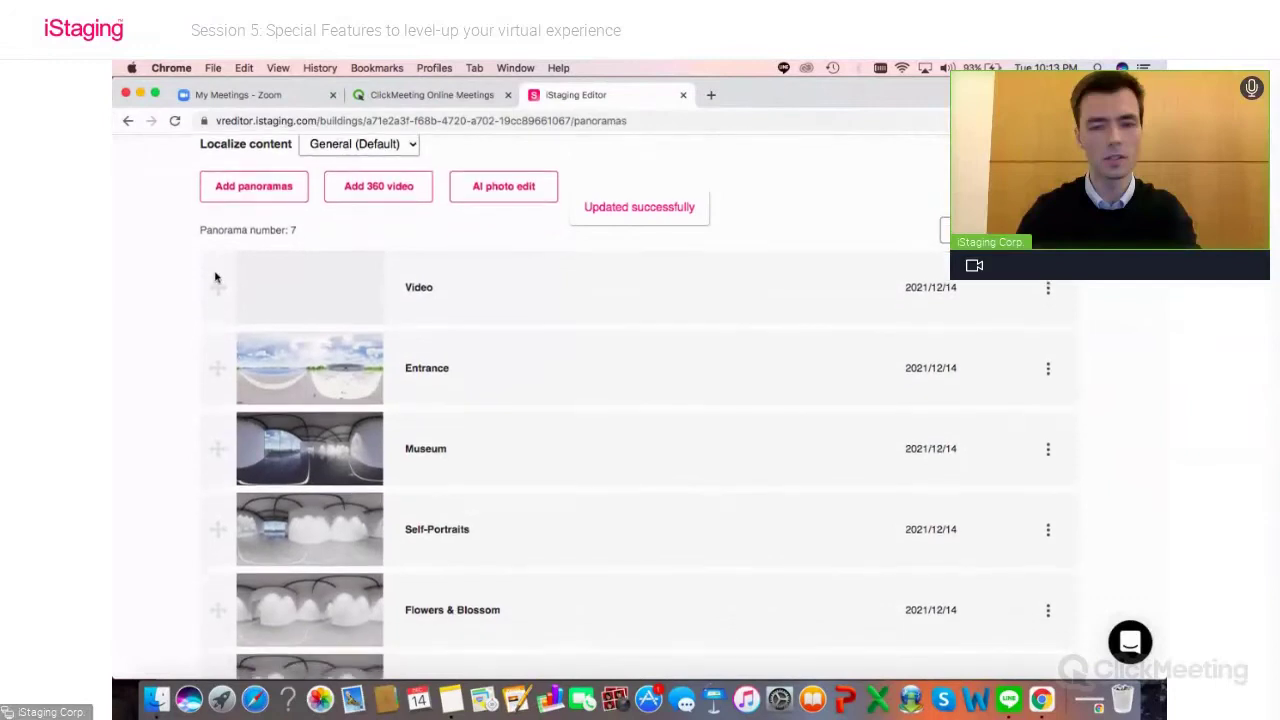
Move the Video panorama to the end of the panoramas list, after Letters & Quotes
scroll(205, 250, down, 2)
drag(214, 240, 206, 634)
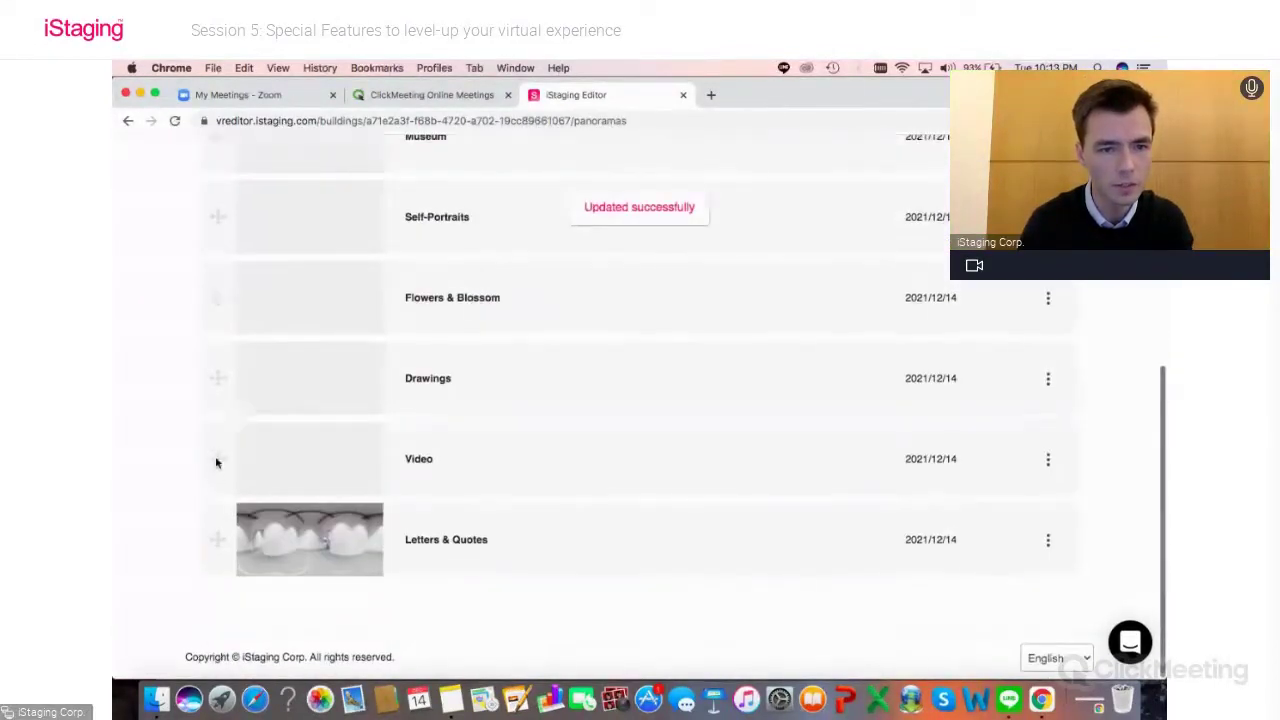
drag(214, 518, 220, 480)
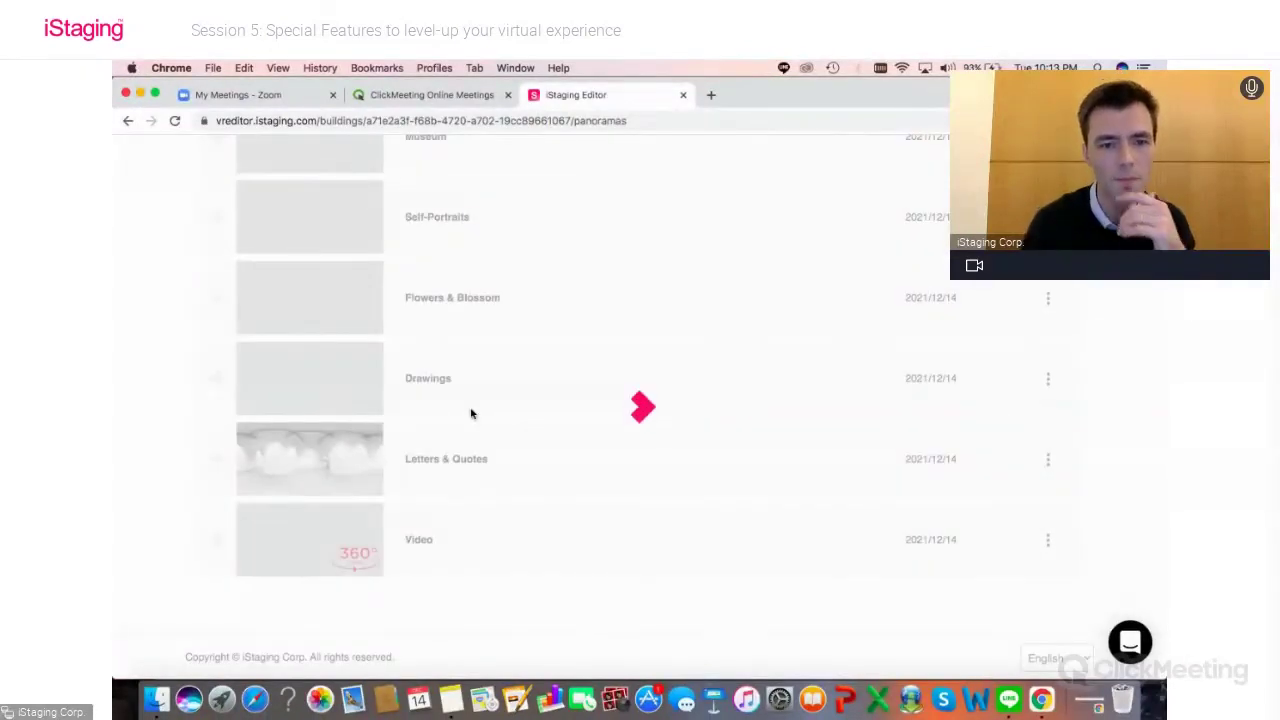
scroll(540, 405, up, 5)
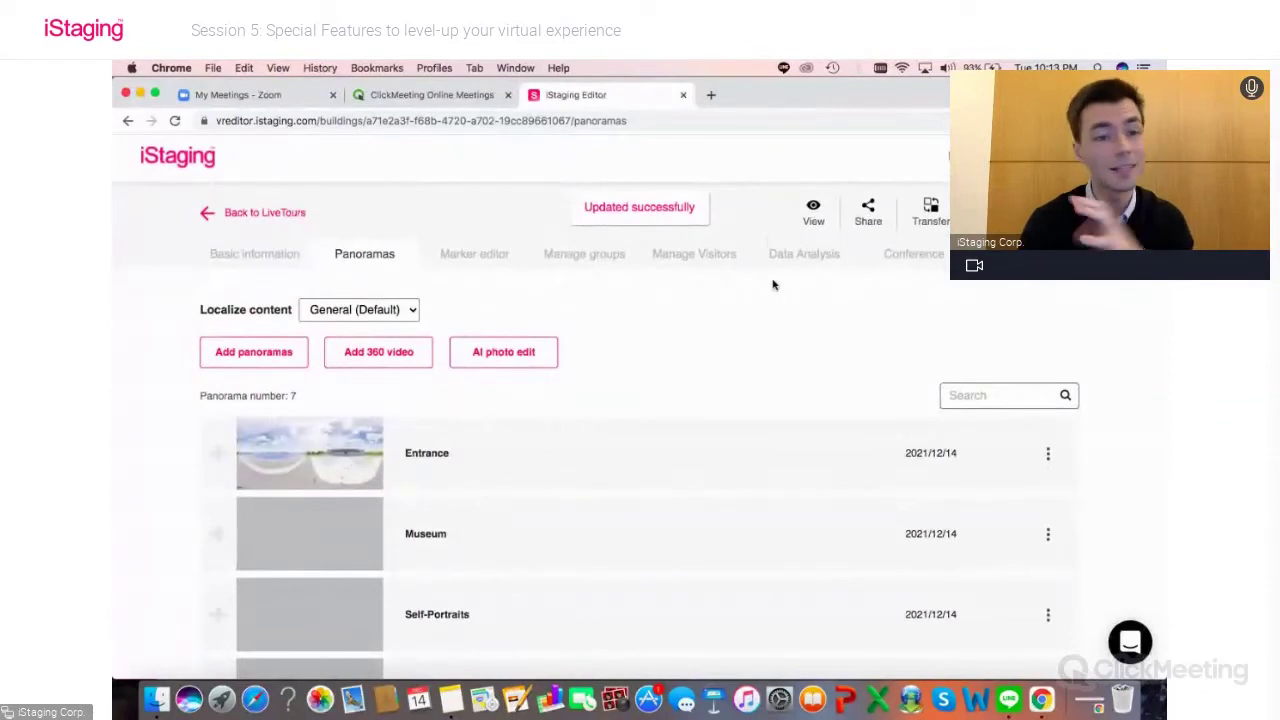
Preview the tour, enter the Video scene with the scene thumbnails collapsed, and look around inside the playing 360 video
click(812, 215)
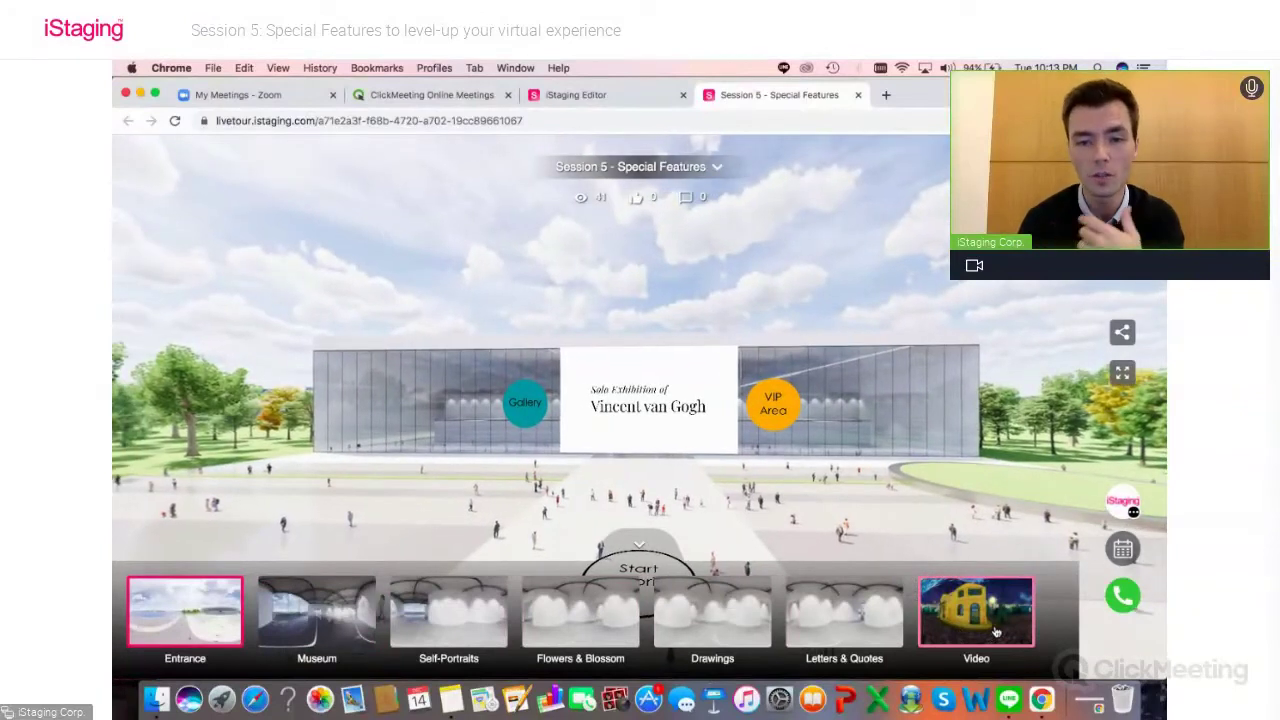
click(988, 618)
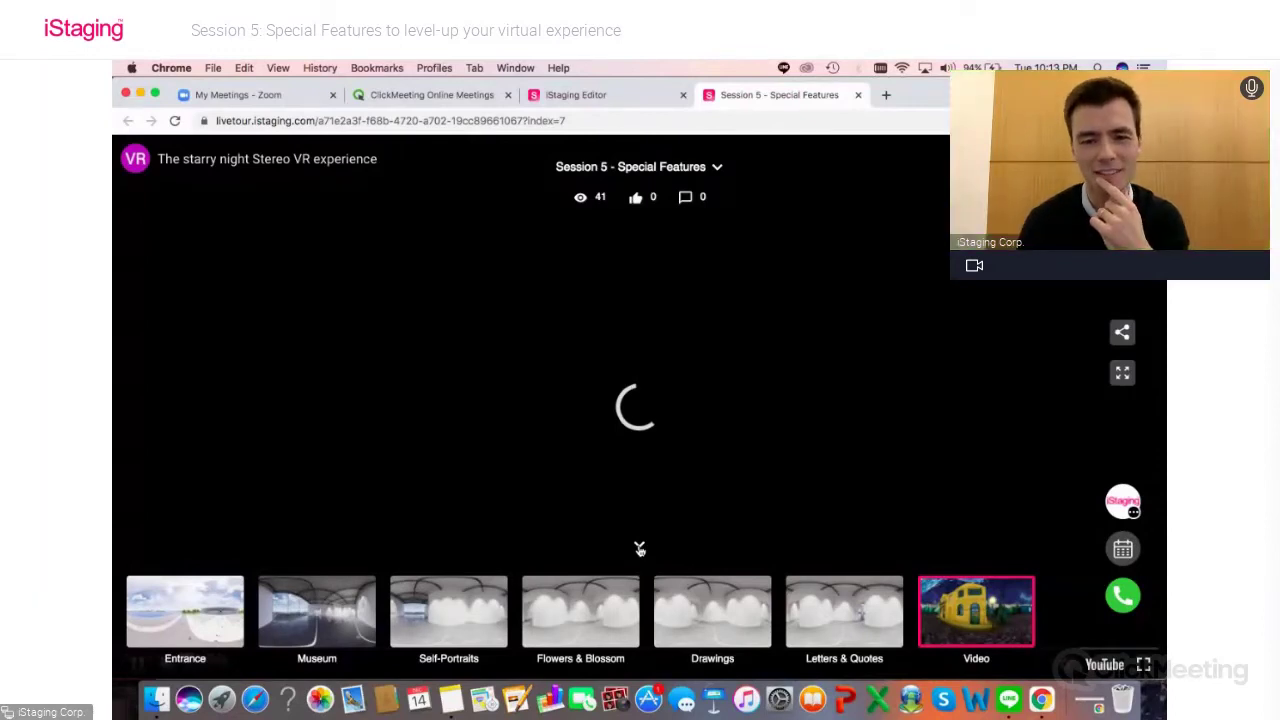
click(639, 549)
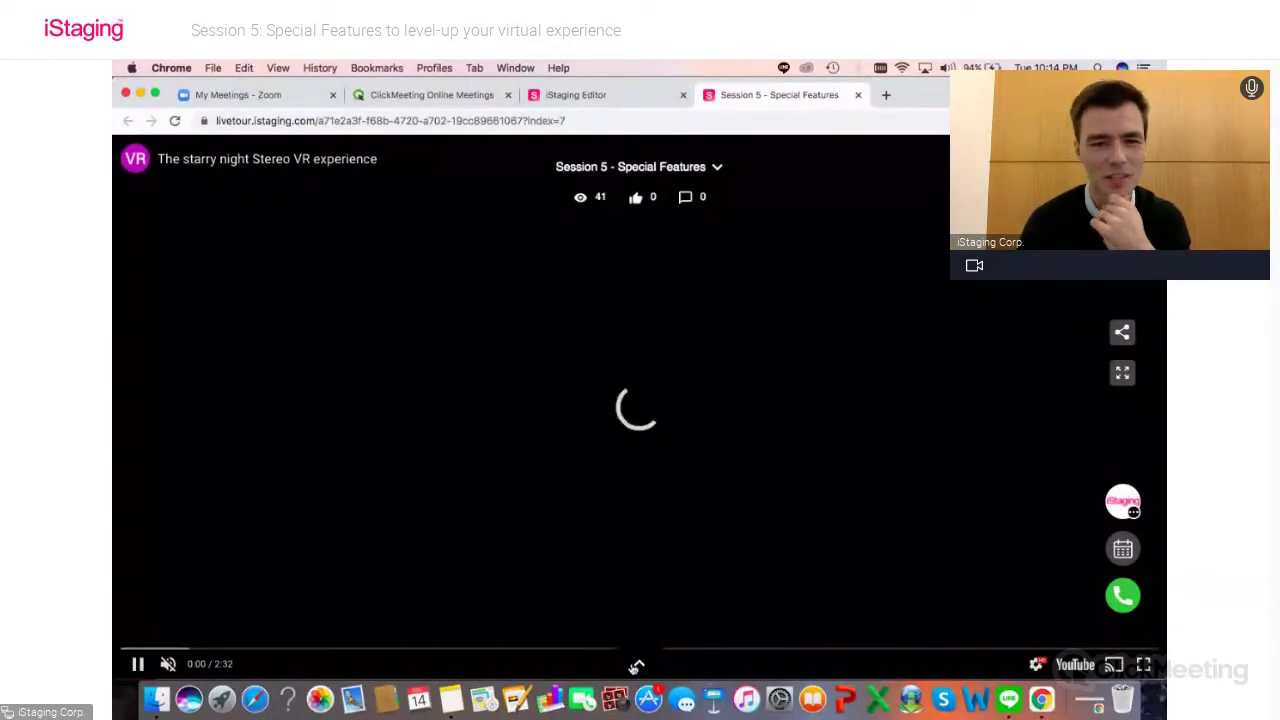
click(212, 650)
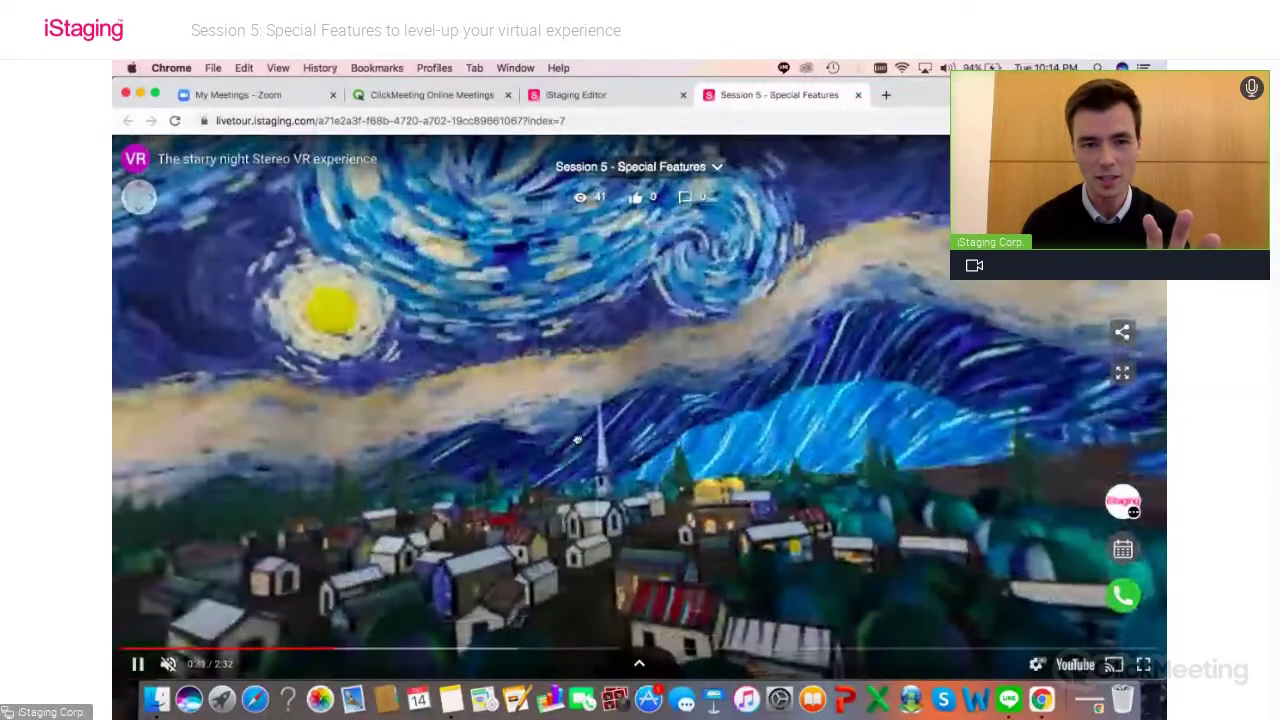
drag(577, 440, 776, 422)
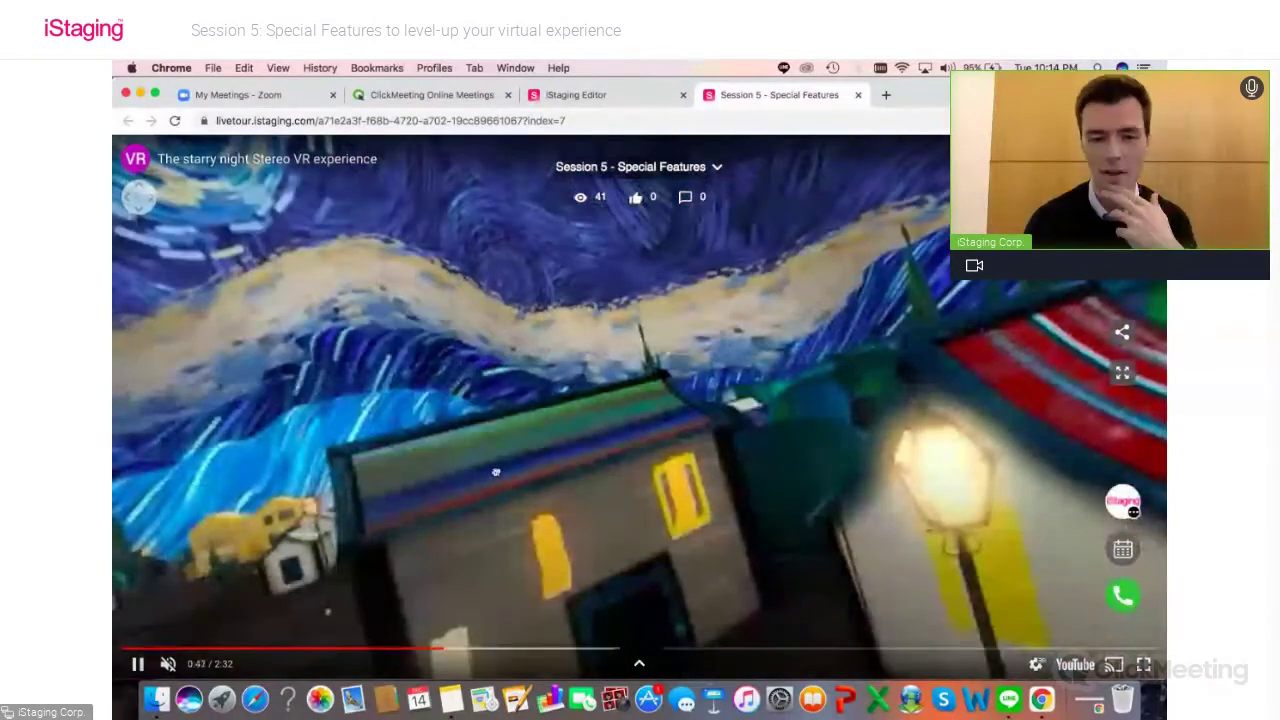
drag(495, 471, 764, 423)
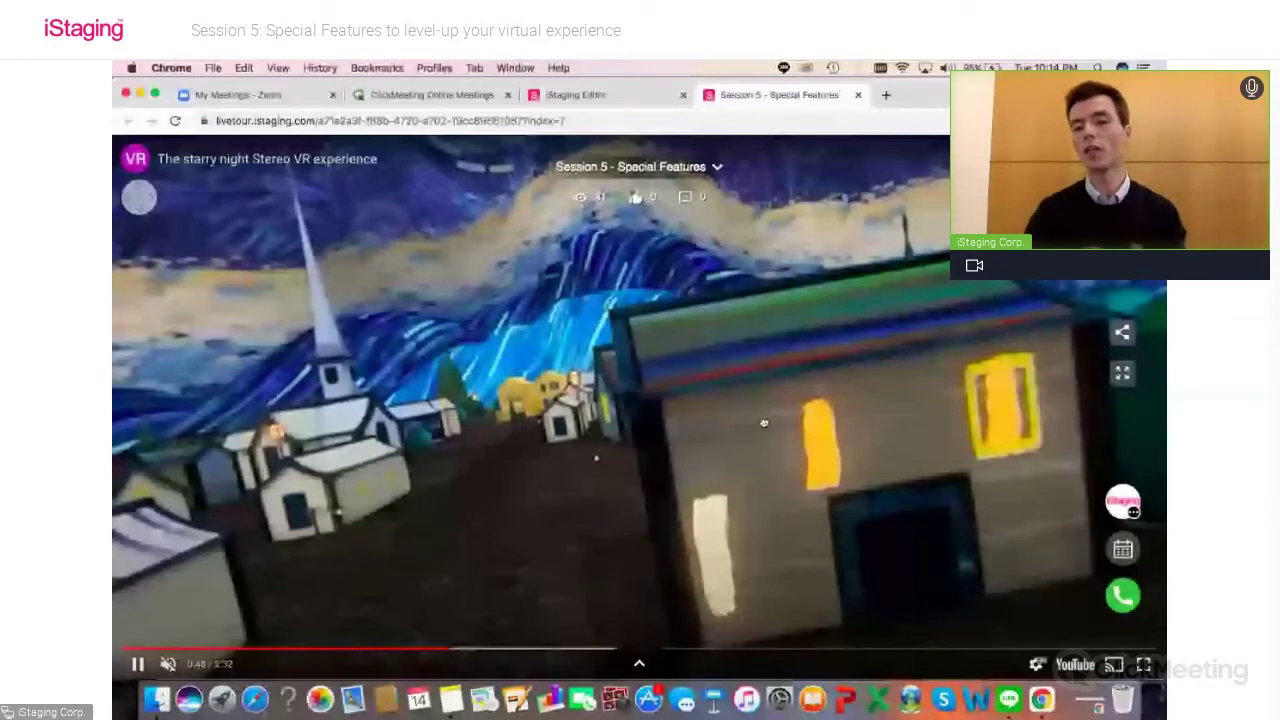
Go from the 360 video to the Flowers & Blossom scene and close the tour preview
click(639, 663)
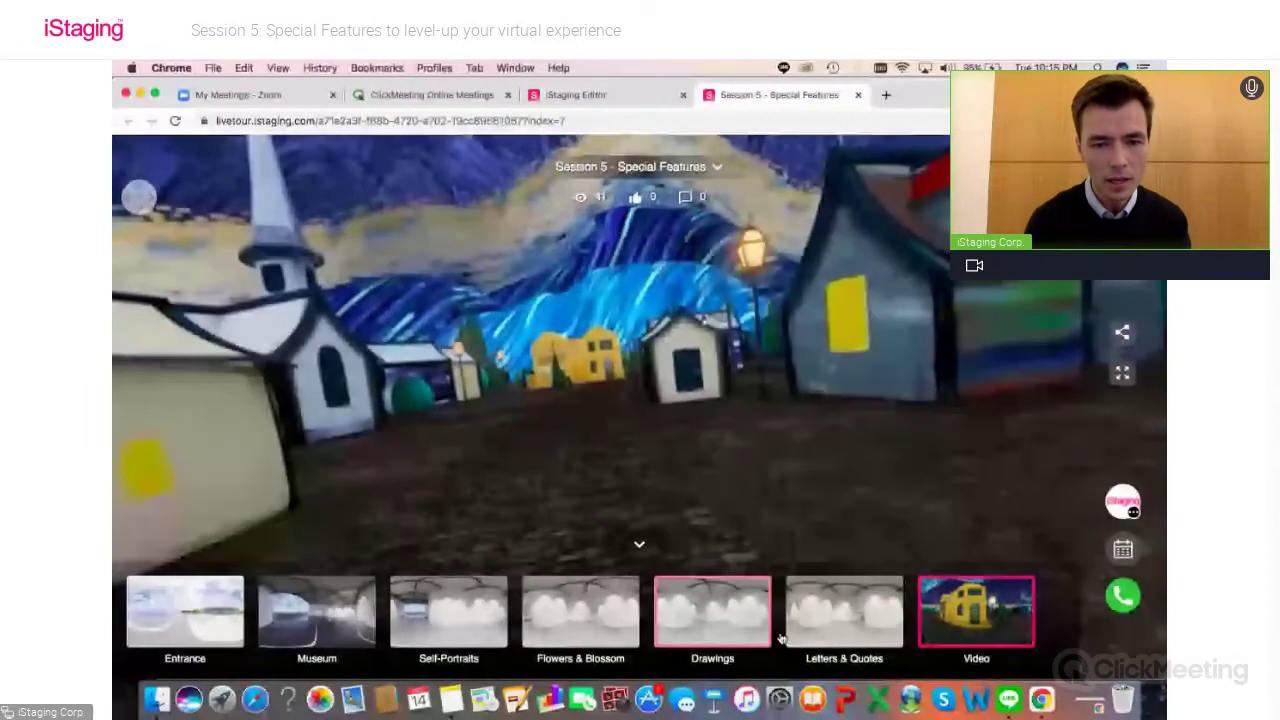
click(579, 627)
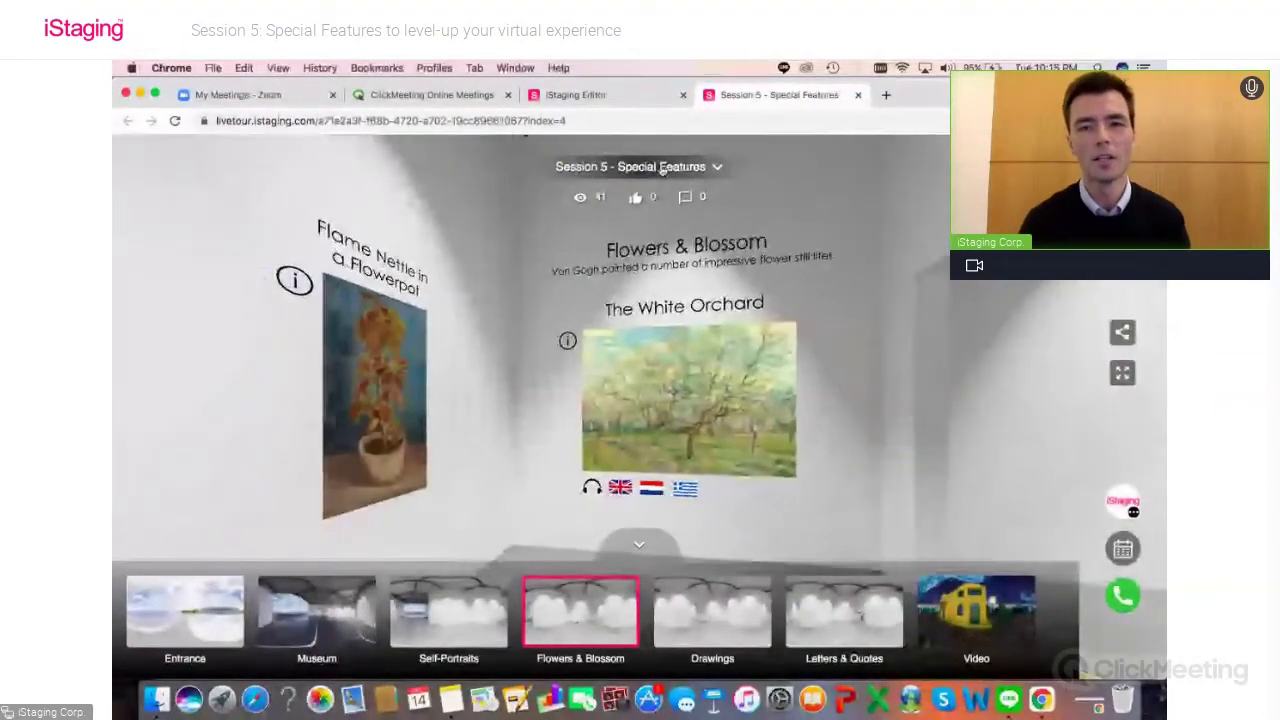
click(858, 94)
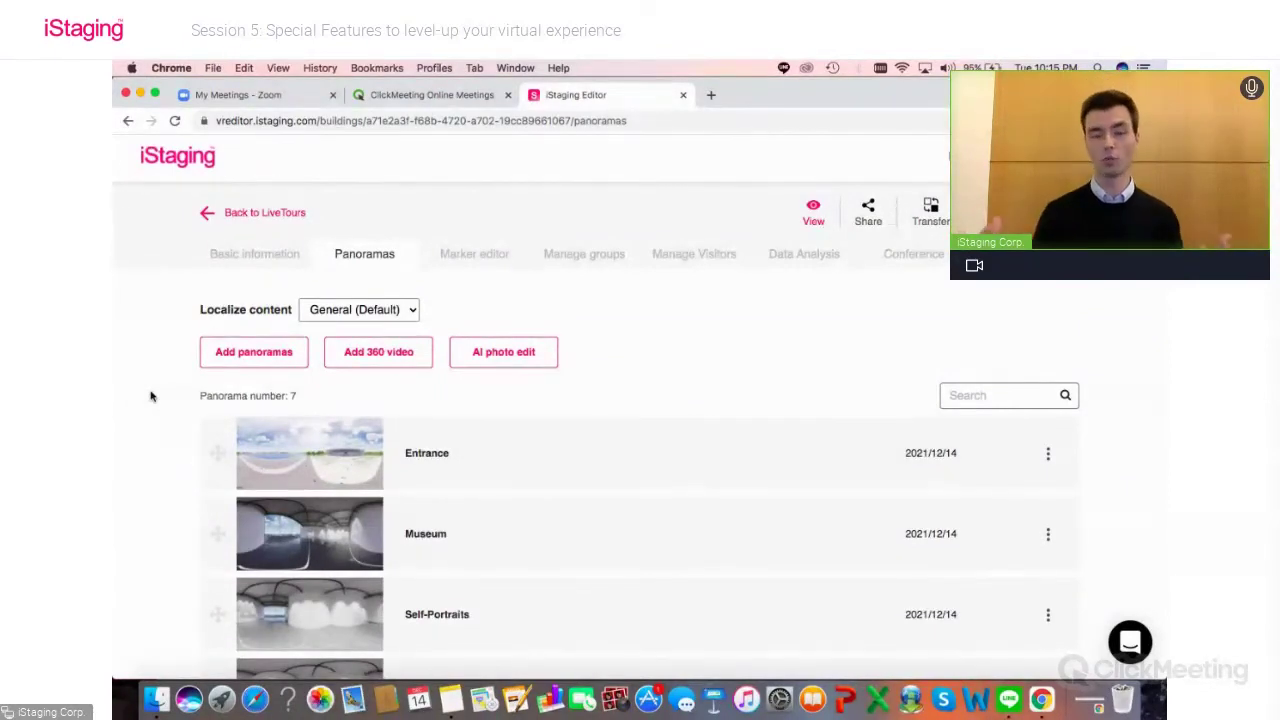
Open the tour's basic information and enable the Introduction Video / Image option
click(228, 263)
scroll(130, 405, down, 1)
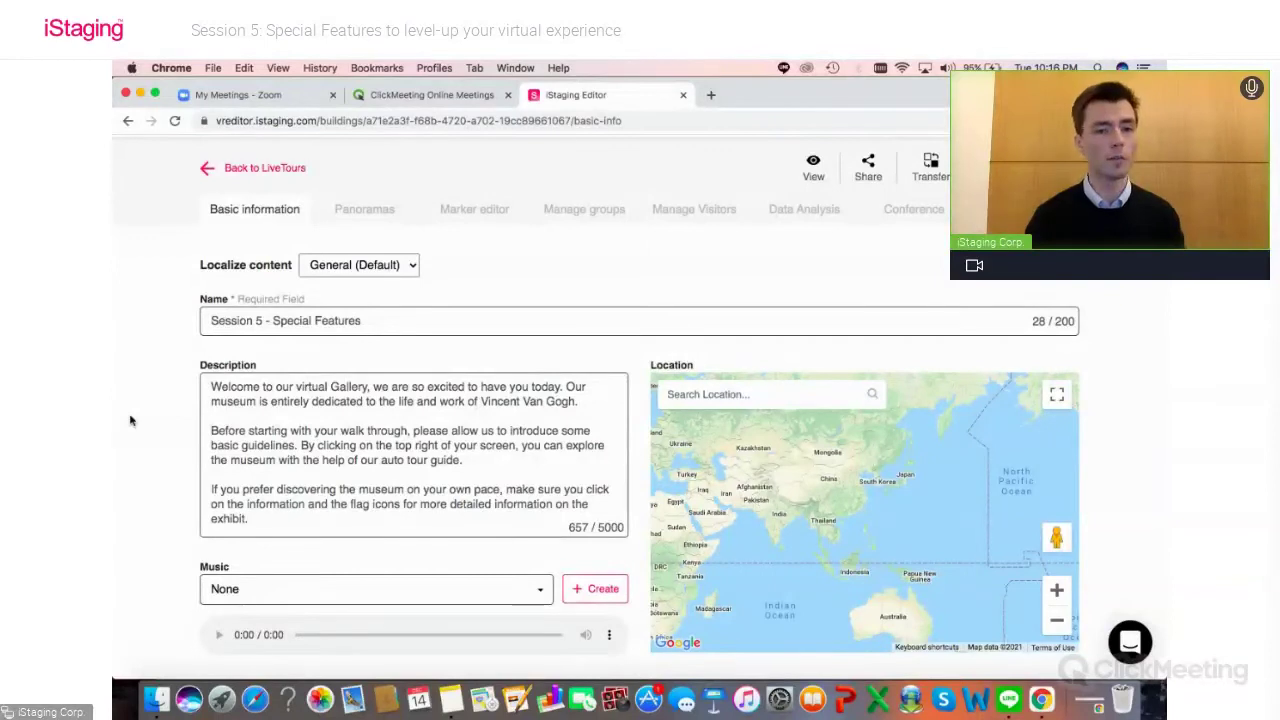
scroll(130, 420, down, 5)
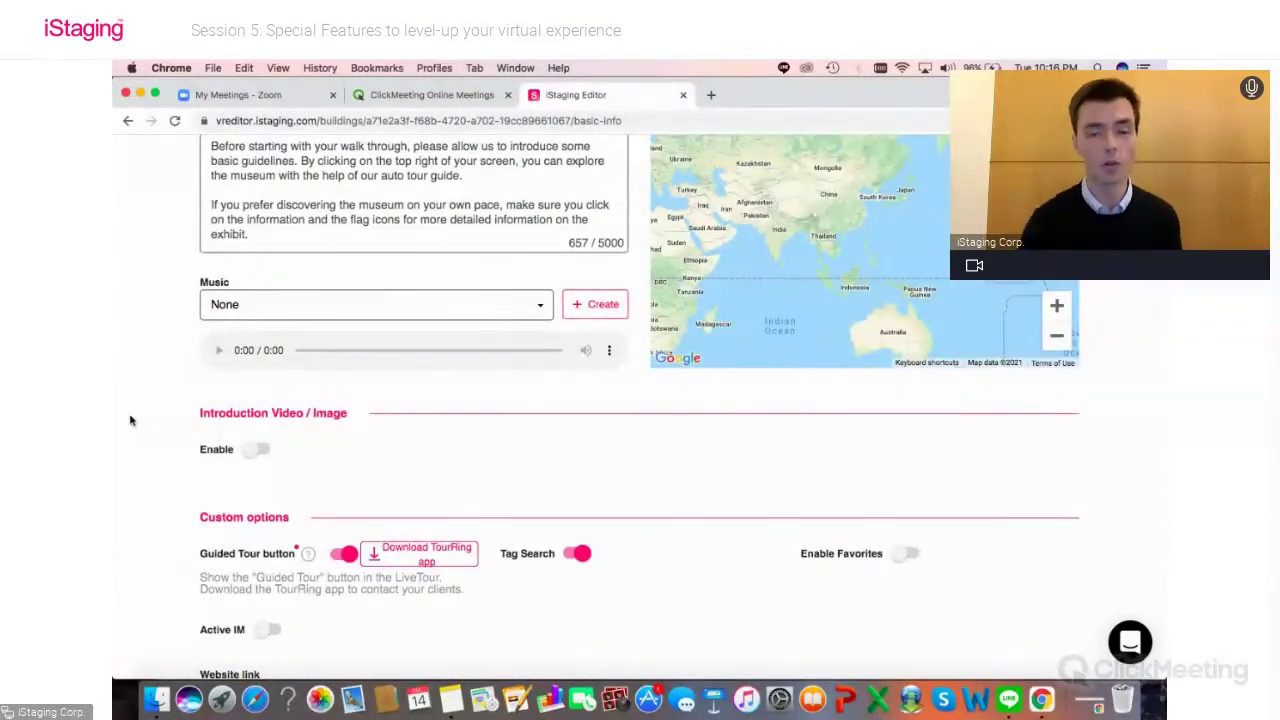
scroll(127, 384, up, 2)
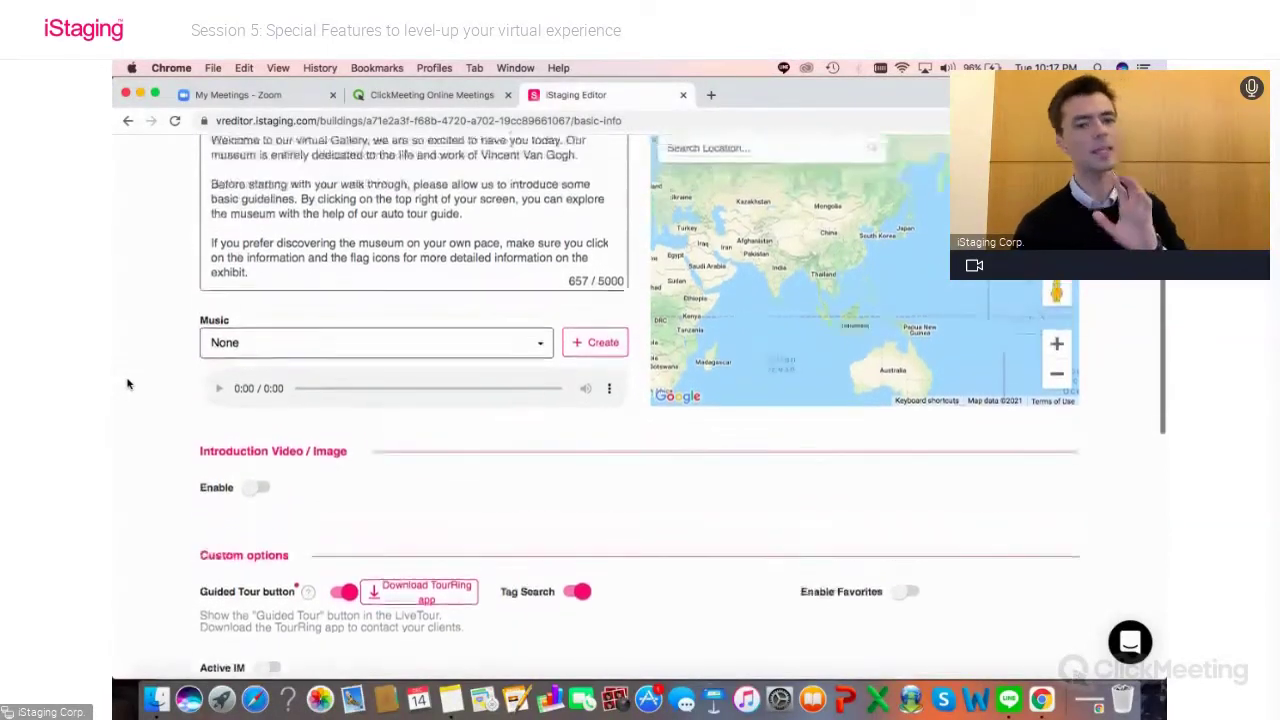
scroll(127, 384, up, 6)
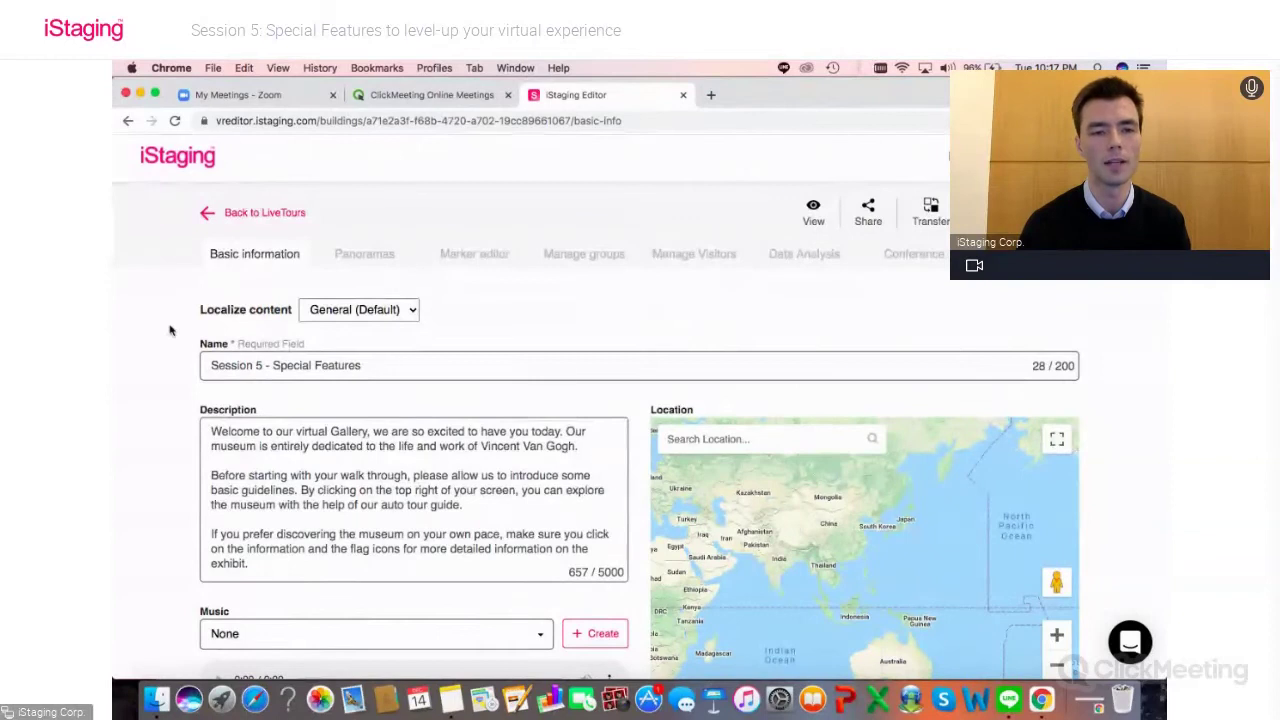
scroll(148, 370, down, 6)
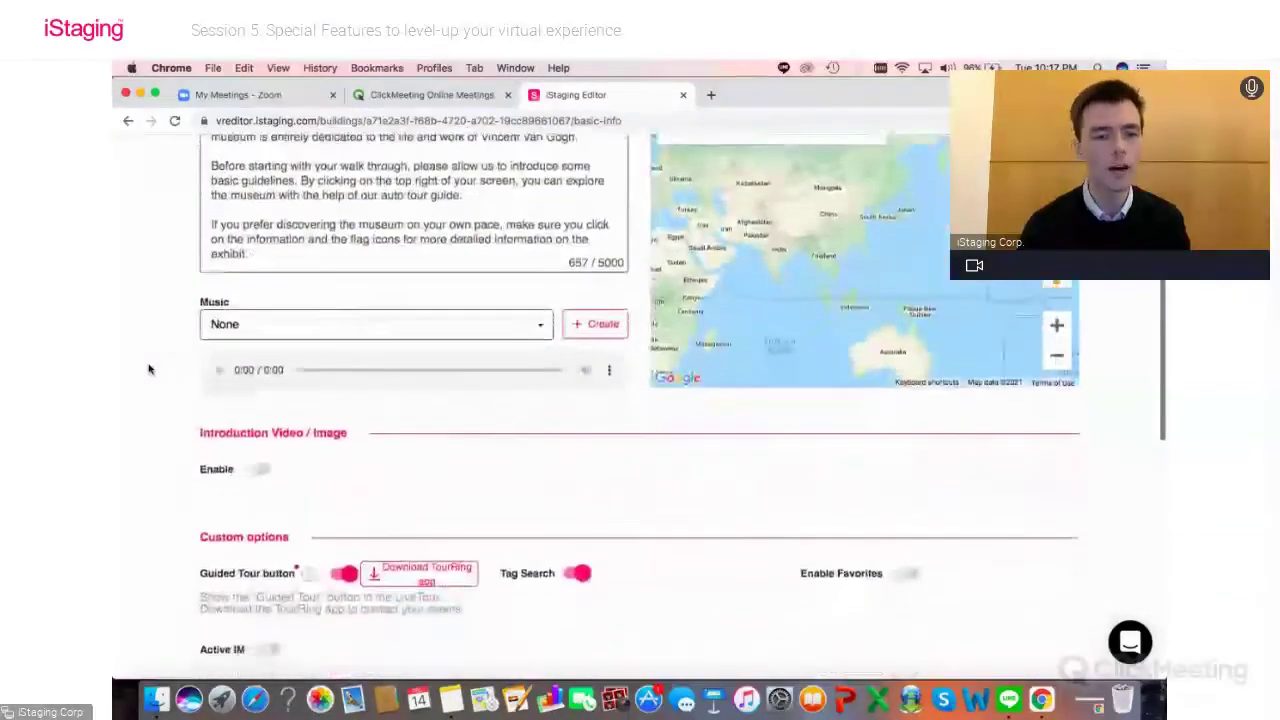
scroll(200, 400, up, 2)
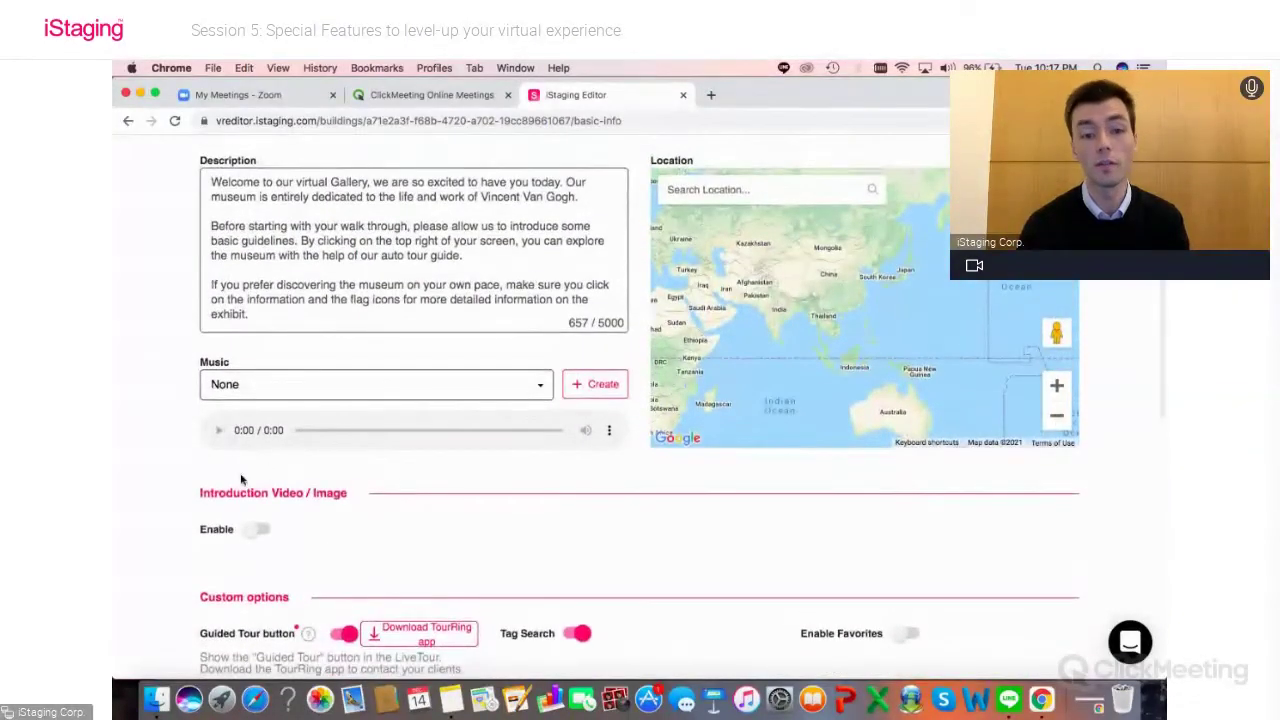
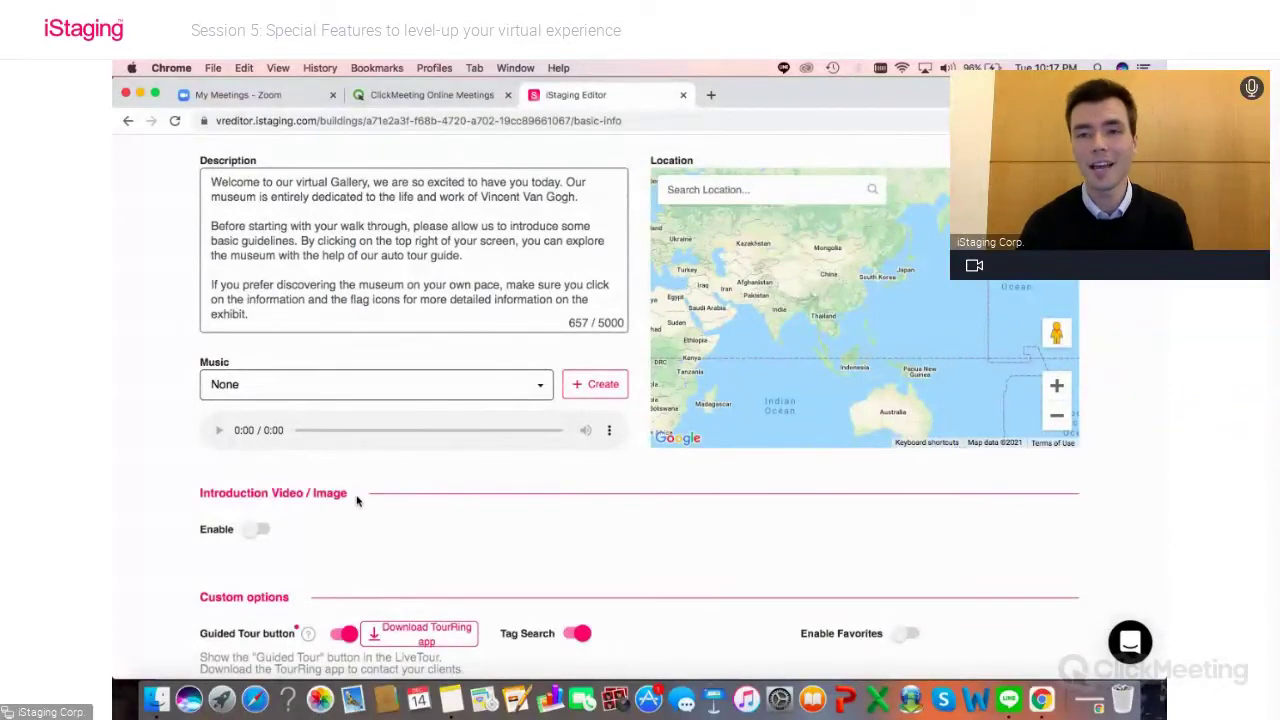
click(255, 533)
scroll(153, 518, down, 5)
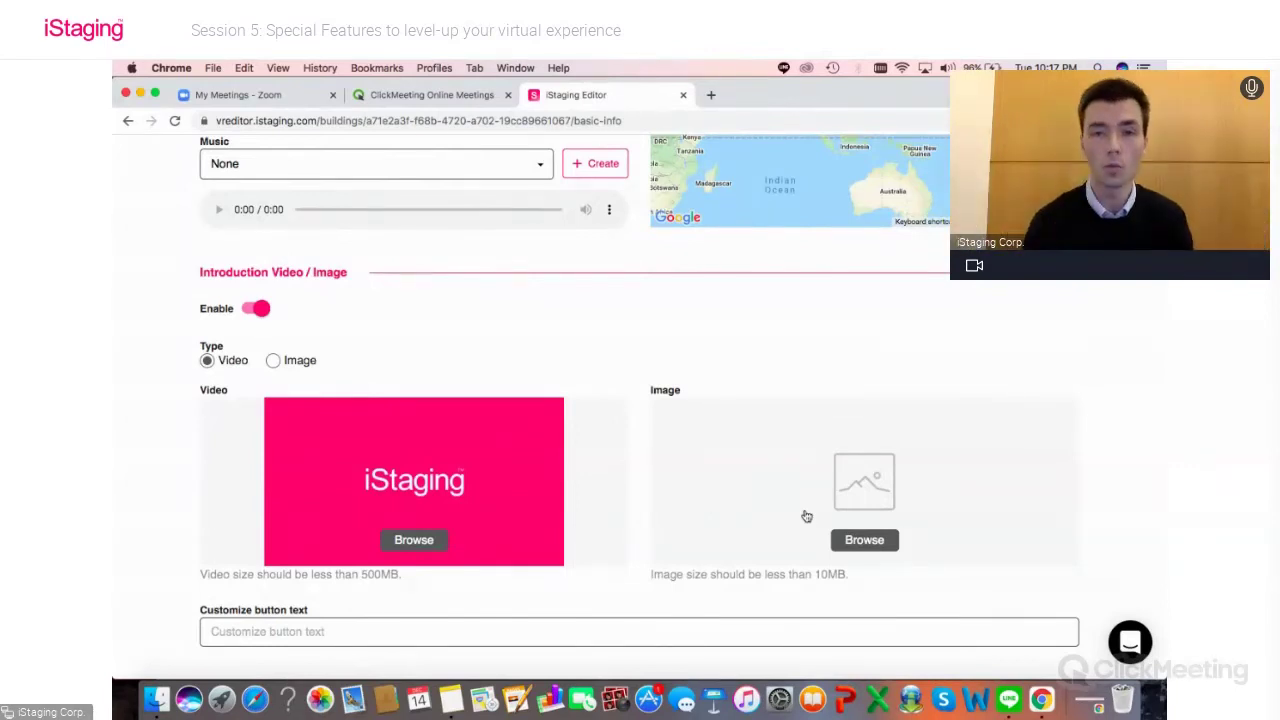
mouse_move(566, 493)
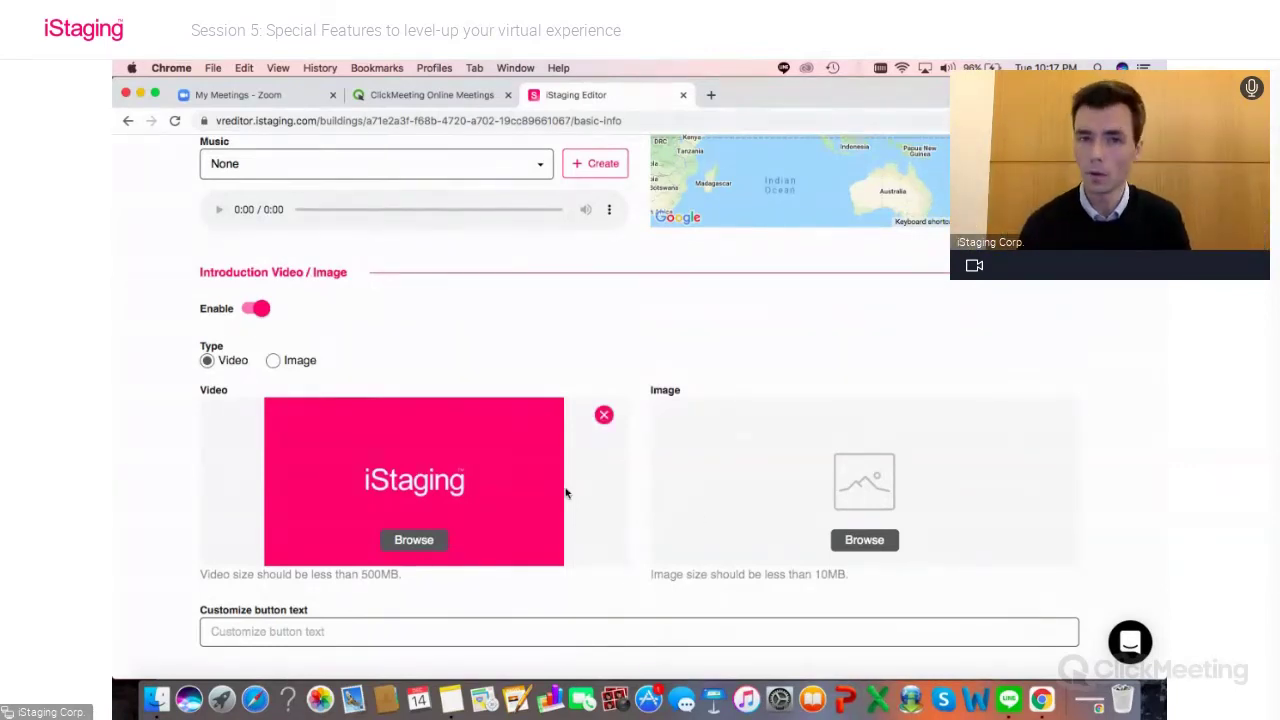
Set the introduction video's custom button text to Enter and save the tour's basic information
scroll(490, 523, down, 1)
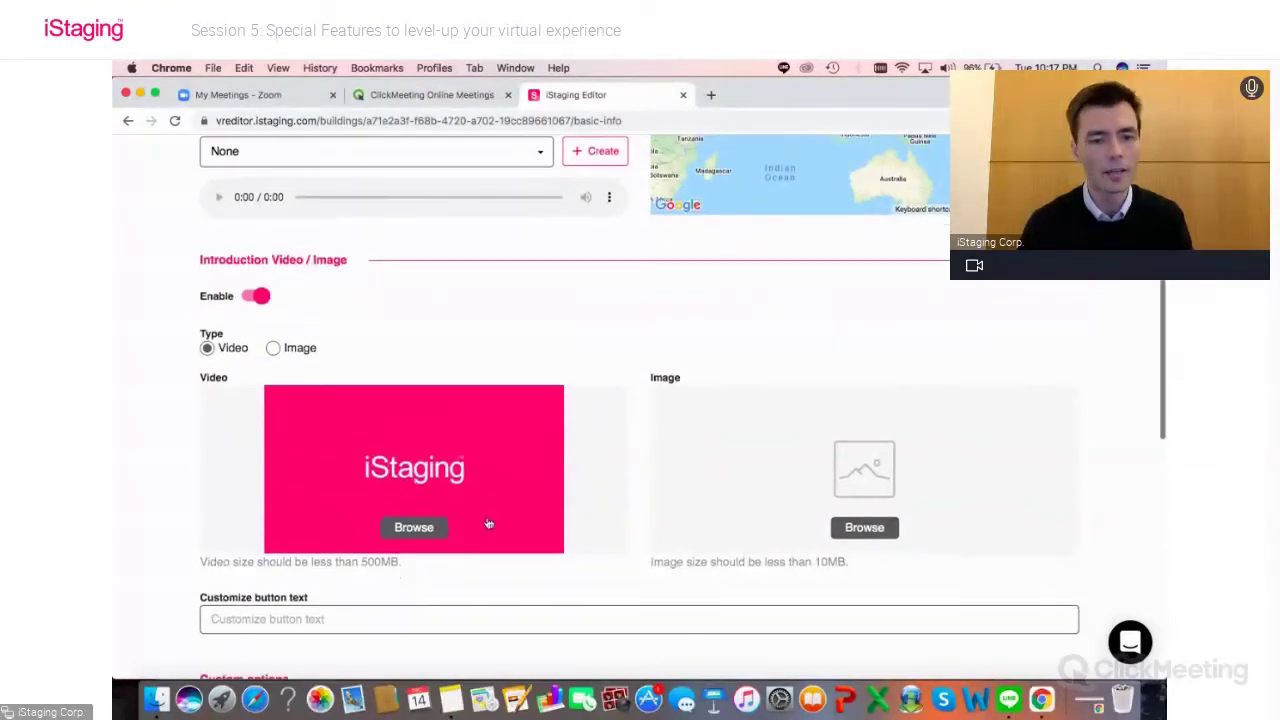
click(413, 616)
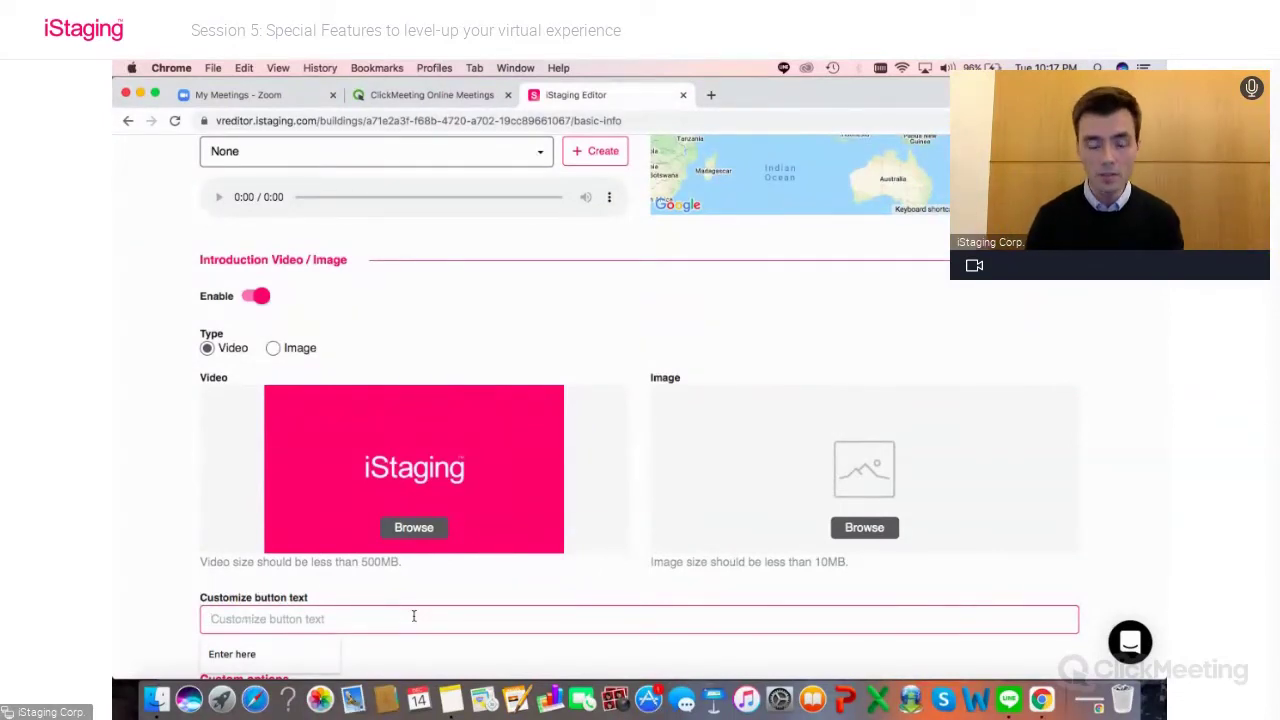
text(Enter)
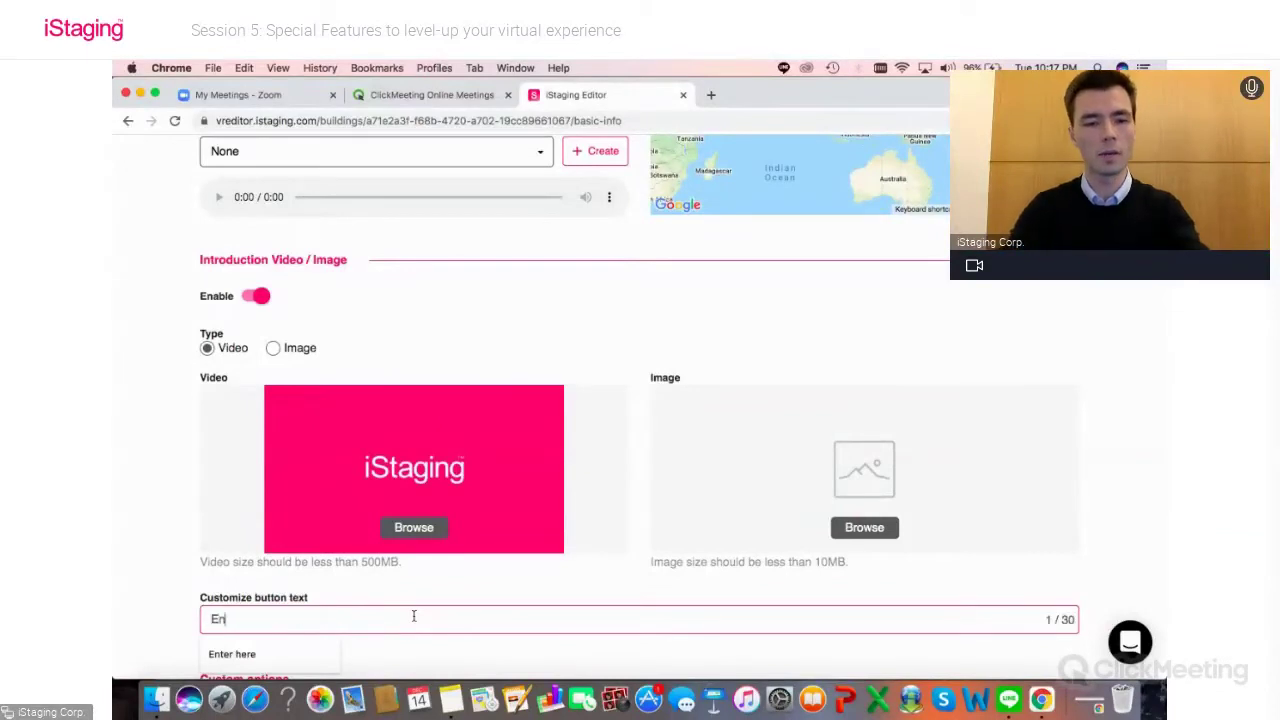
click(158, 574)
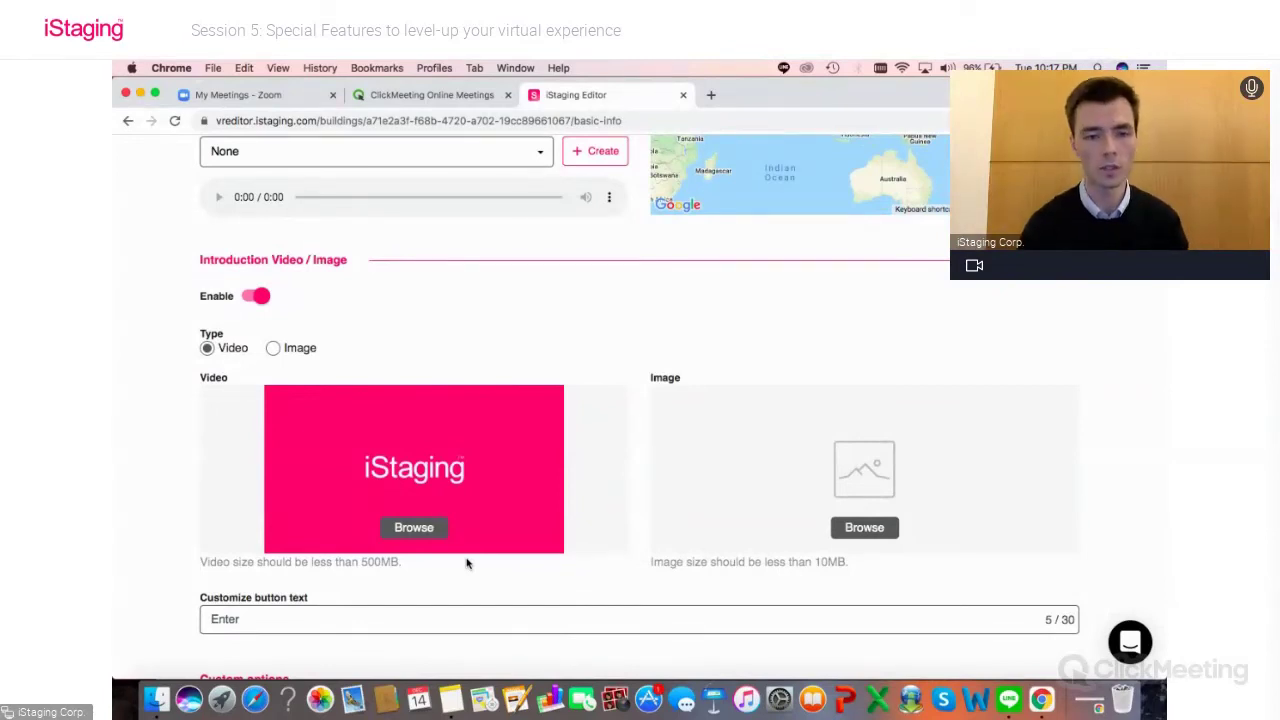
scroll(680, 604, down, 5)
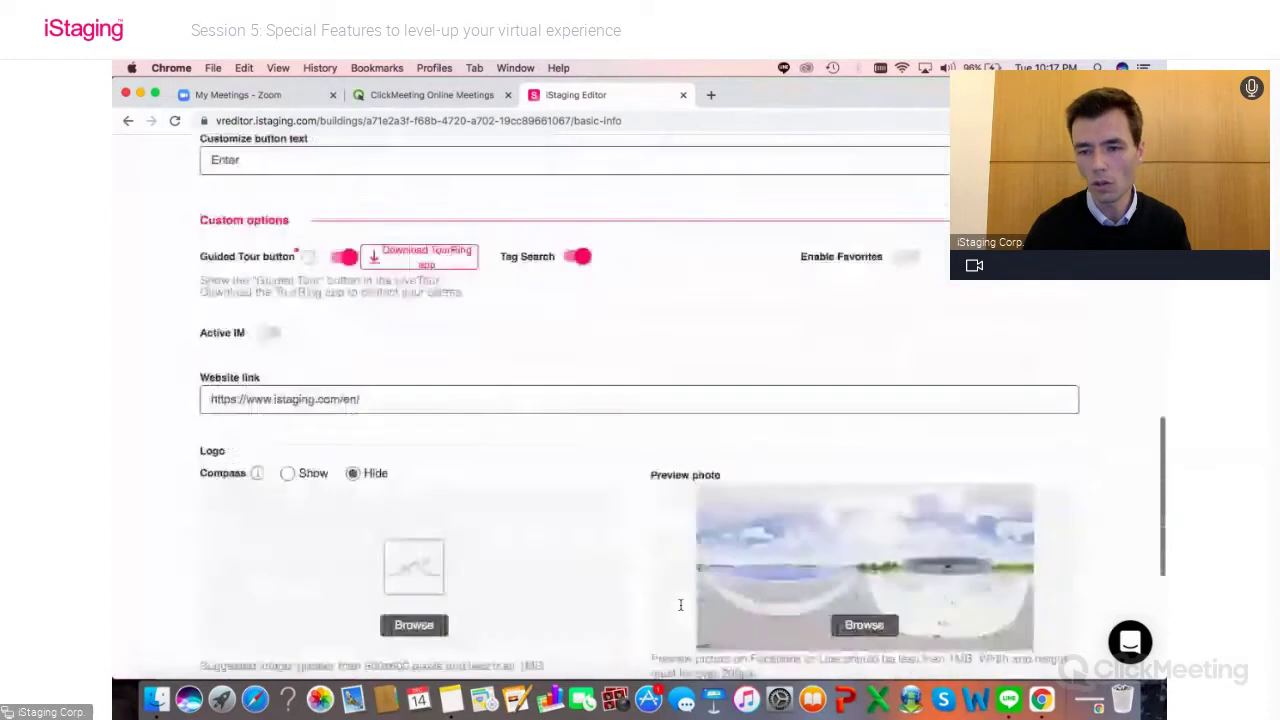
scroll(680, 604, down, 4)
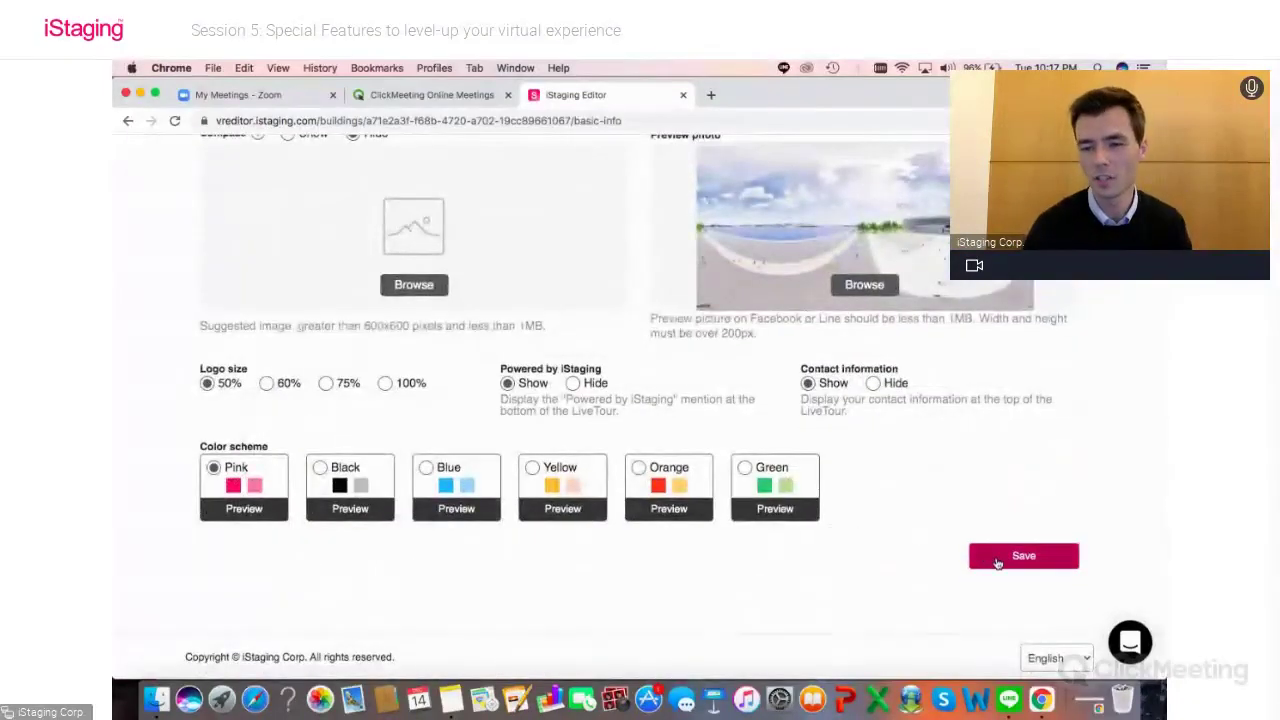
click(997, 563)
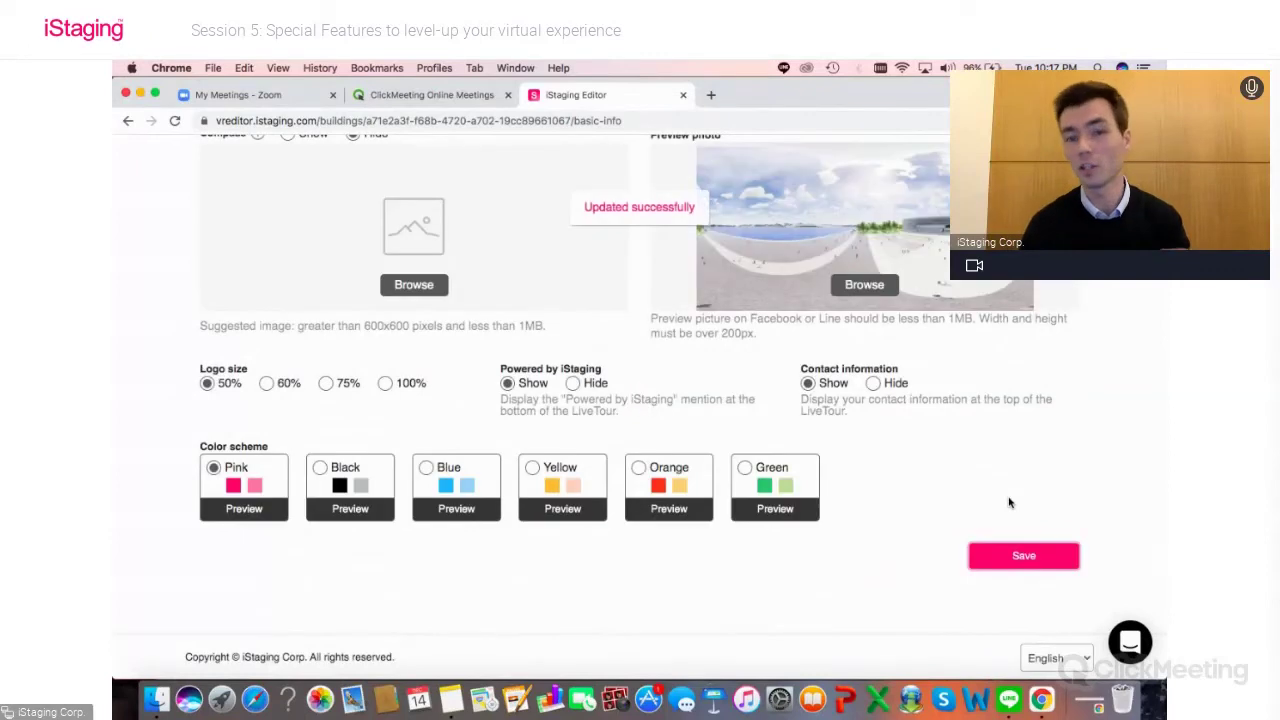
scroll(1005, 498, up, 10)
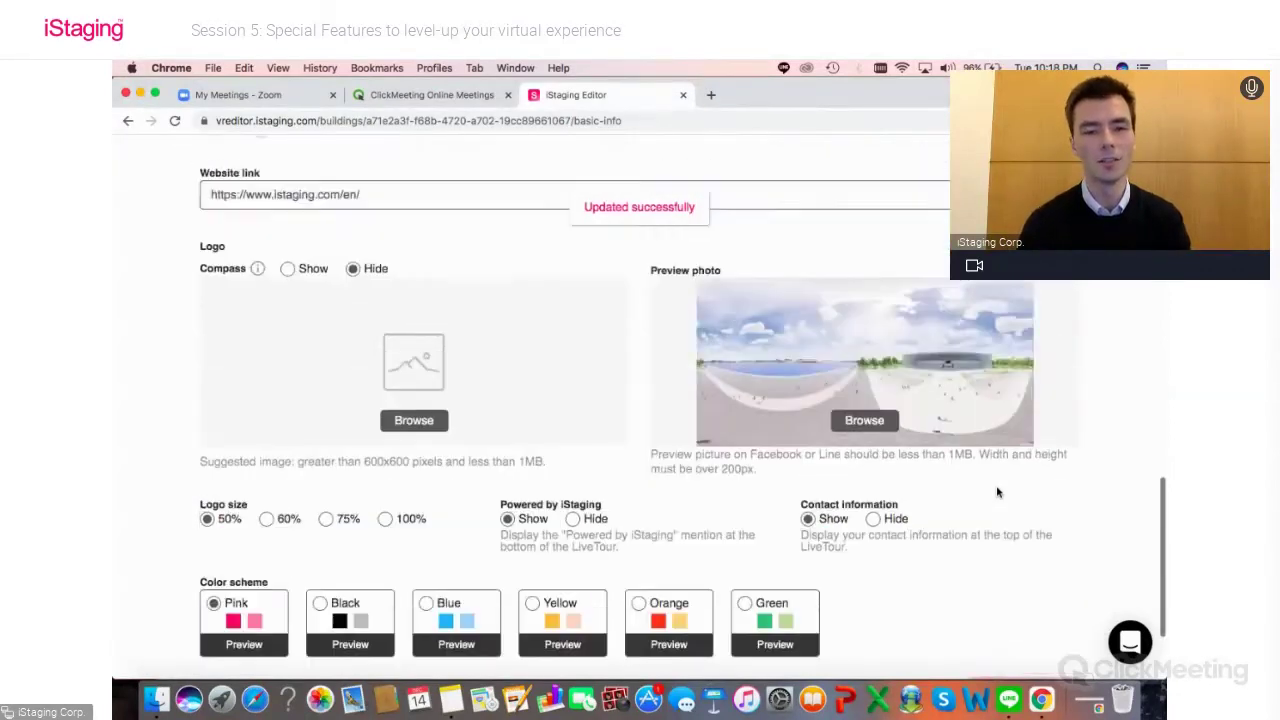
scroll(997, 492, up, 1)
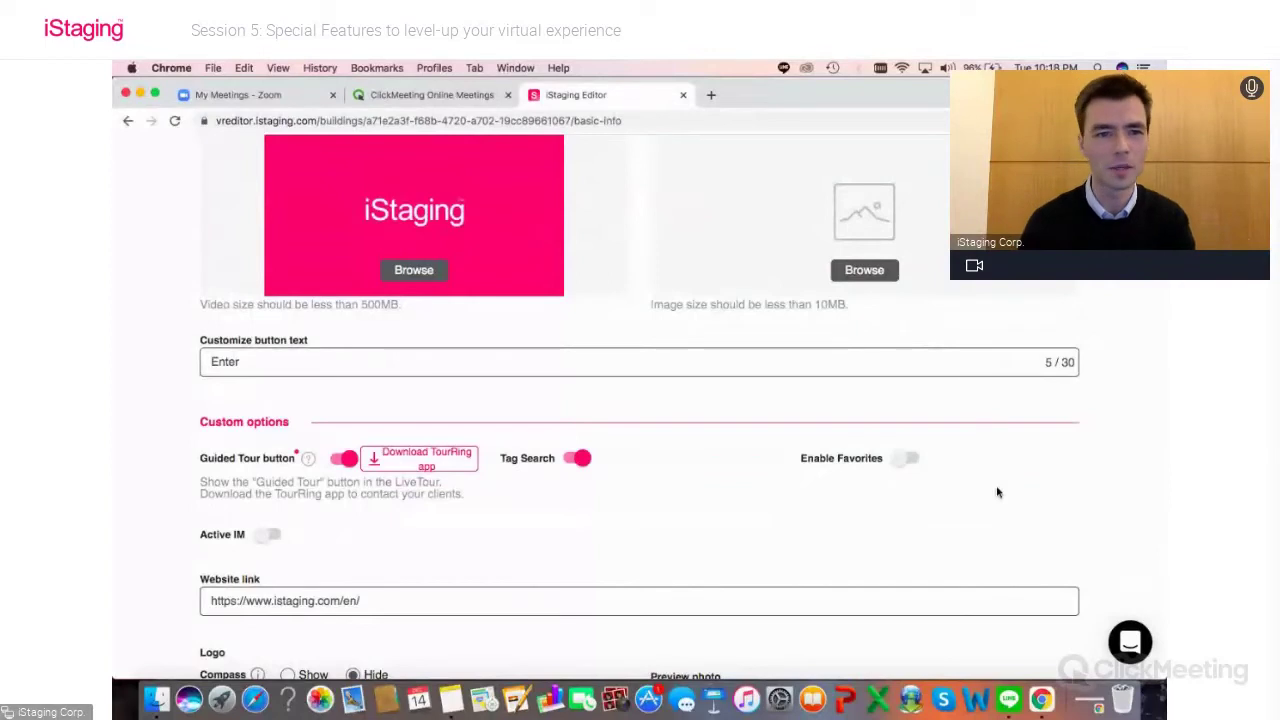
Open a preview of the Session 5 - Special Features tour to play its introduction video
scroll(897, 452, up, 2)
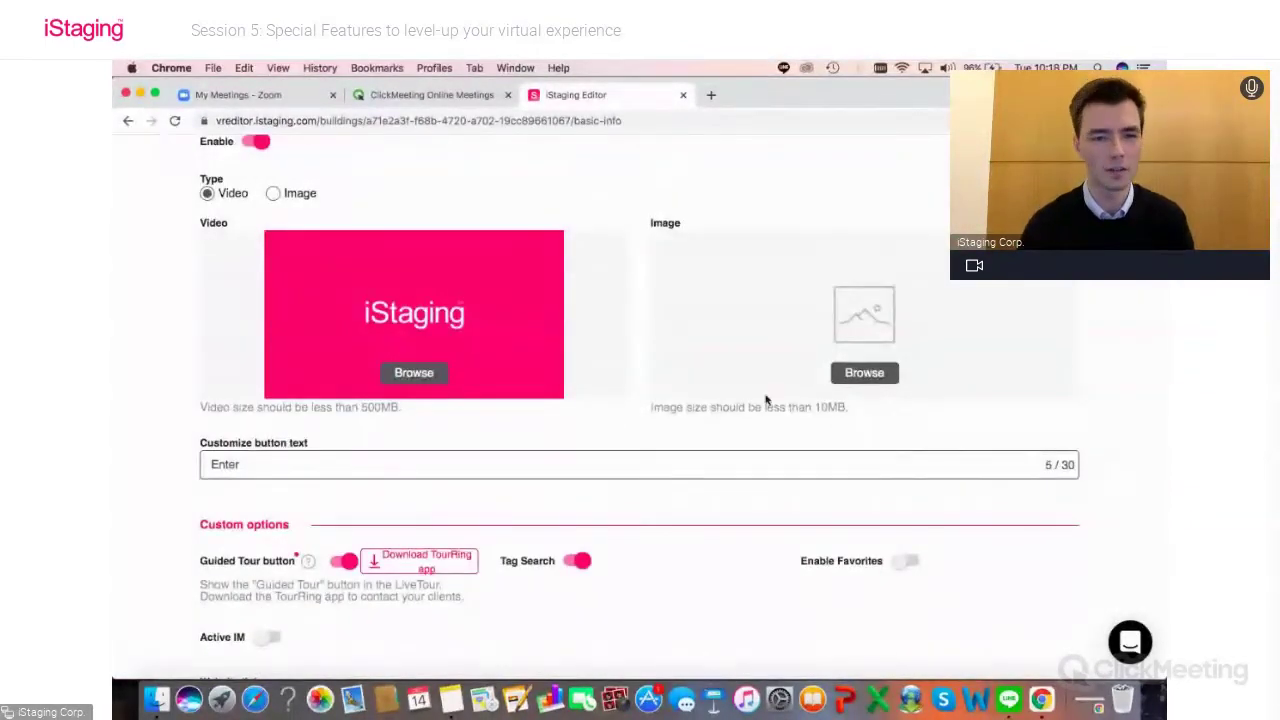
mouse_move(563, 357)
scroll(592, 400, up, 10)
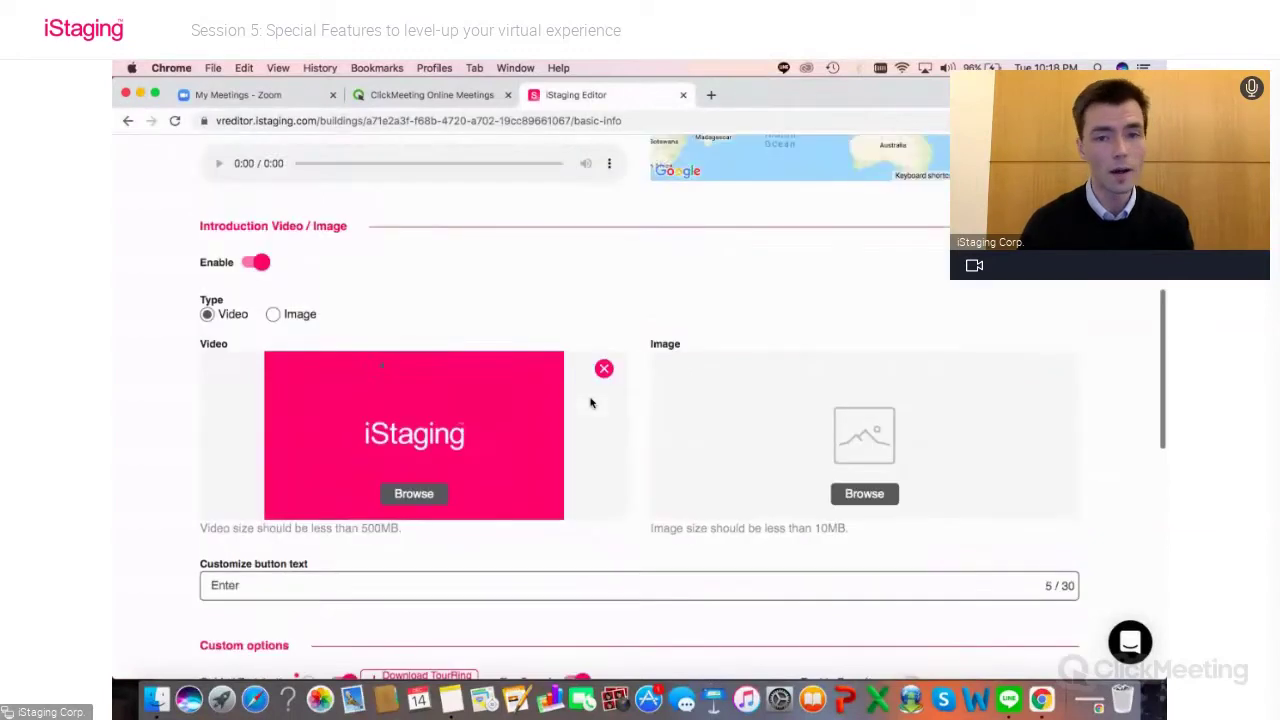
scroll(810, 200, down, 1)
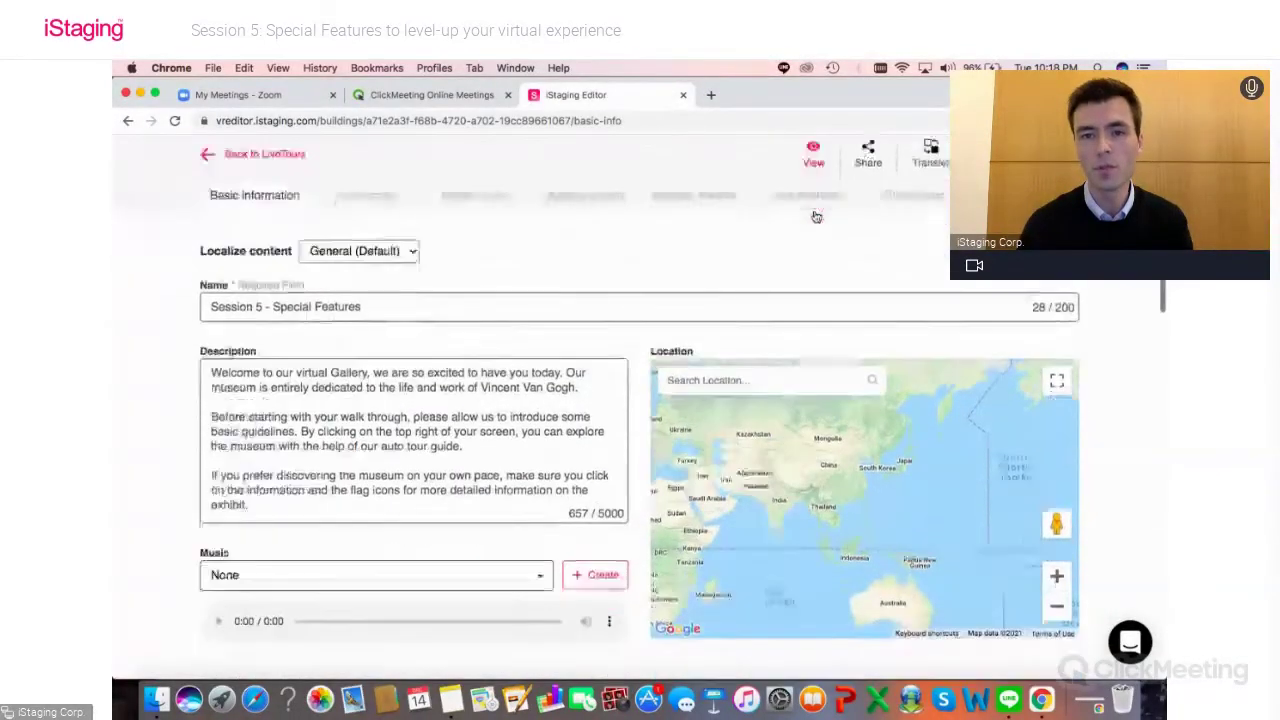
click(813, 160)
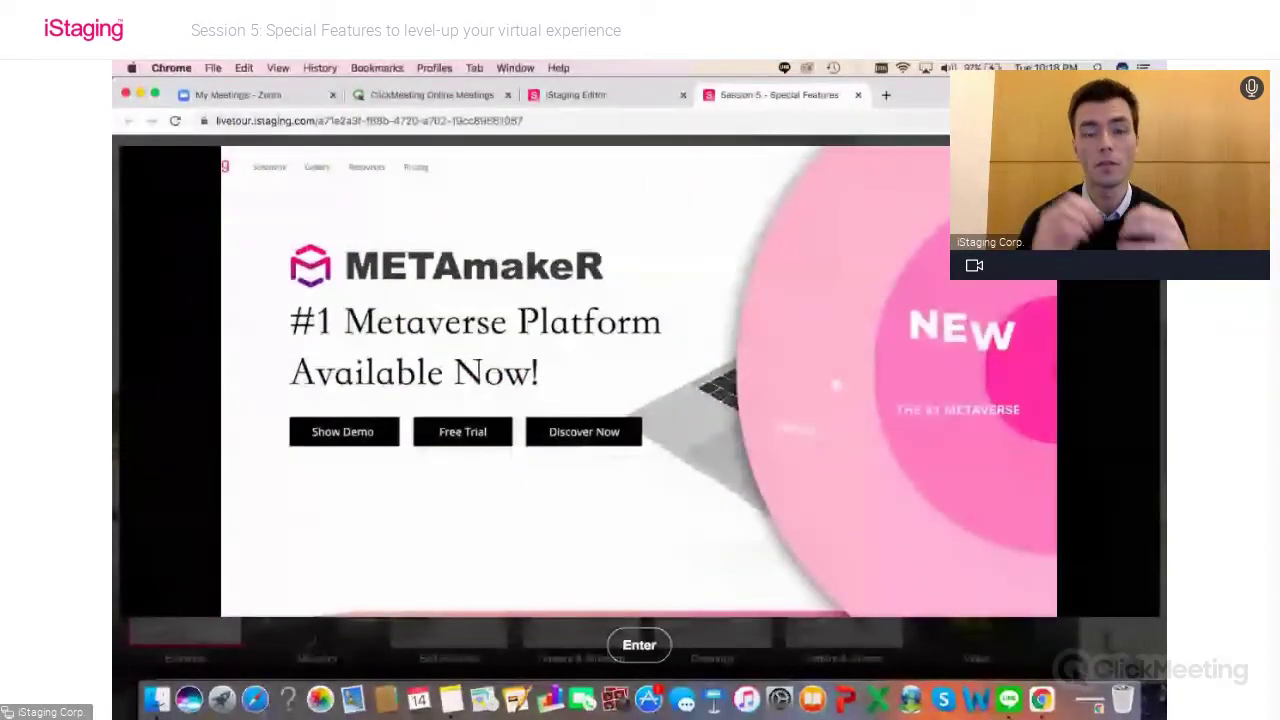
Enter the tour's Entrance scene from the introduction video, and close the tour preview
click(645, 648)
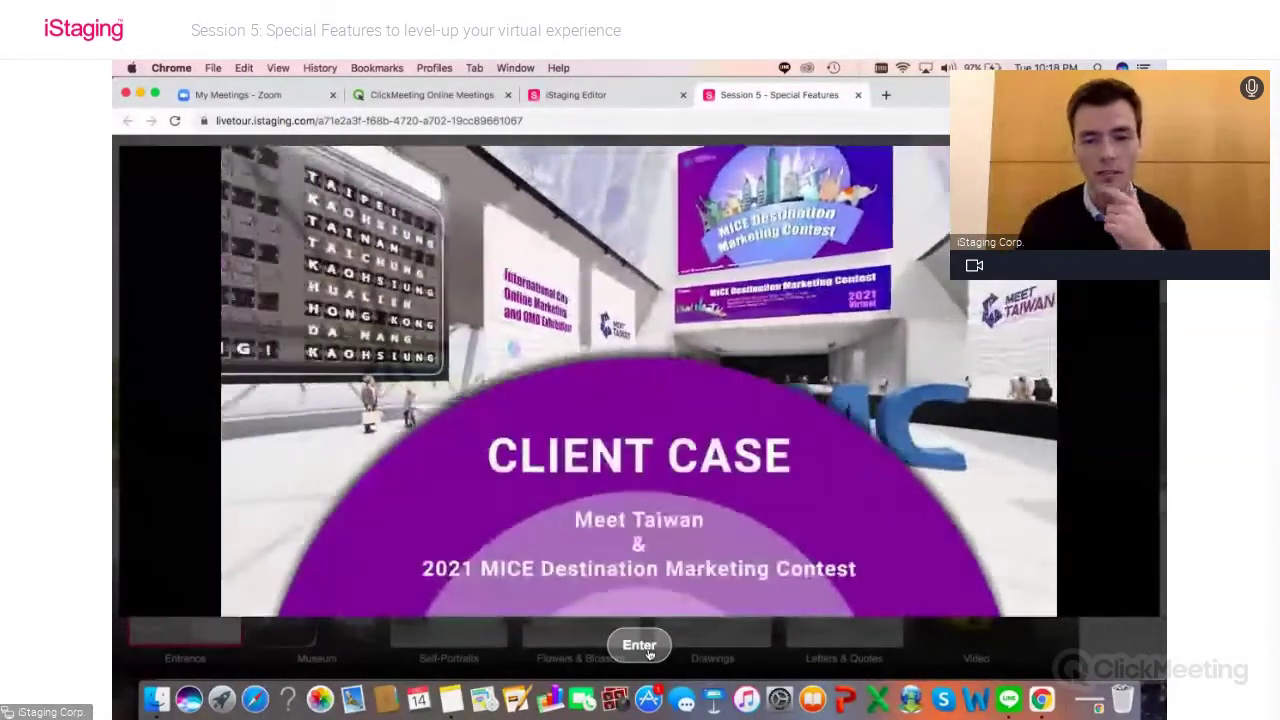
click(640, 645)
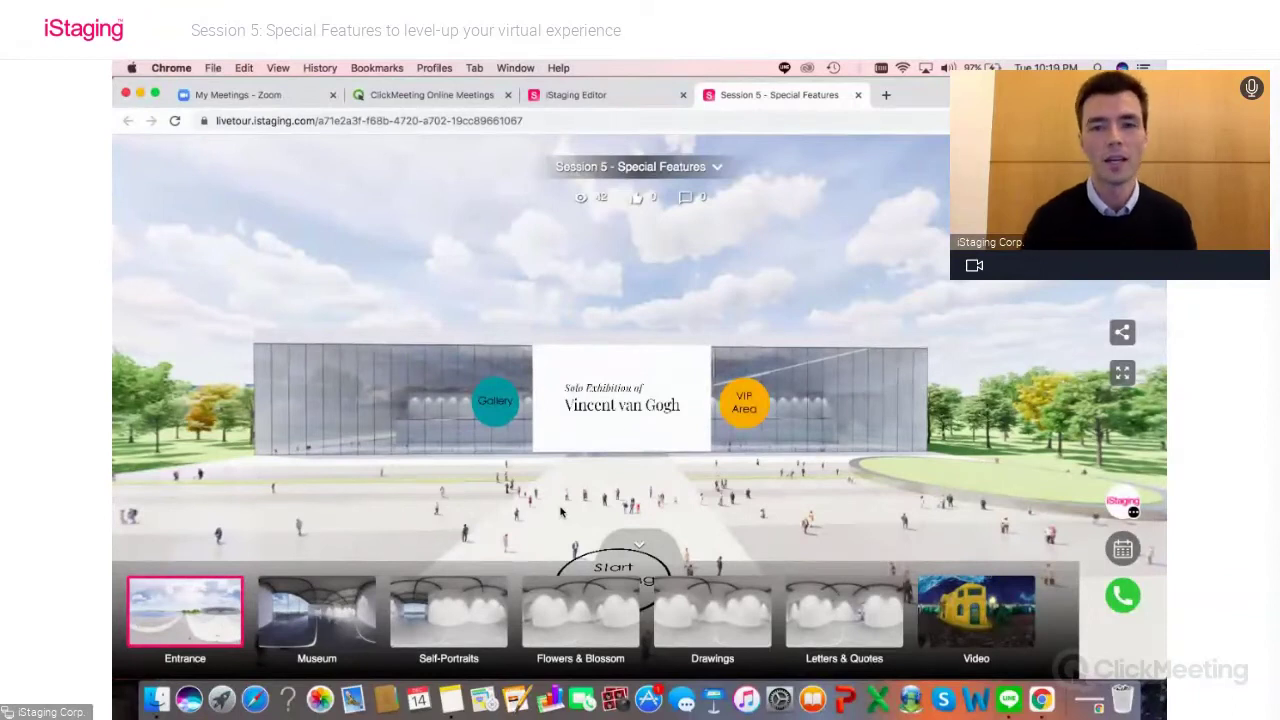
click(858, 95)
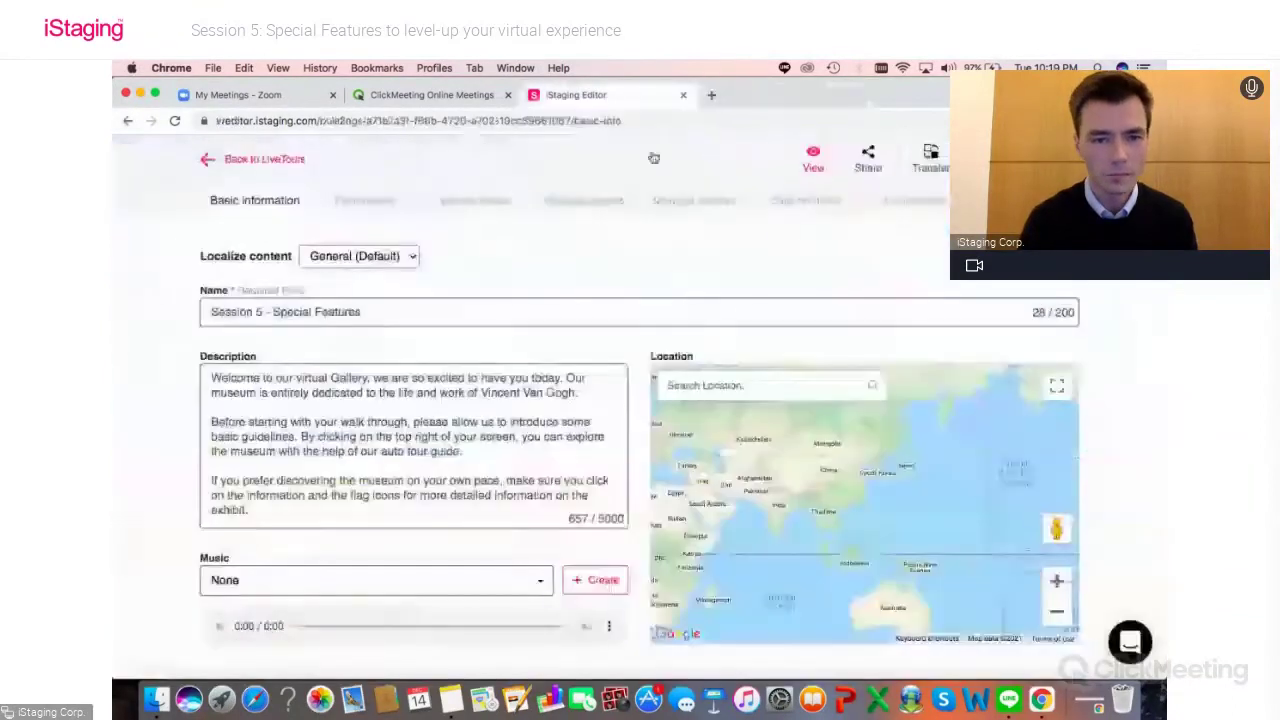
scroll(369, 310, down, 3)
scroll(369, 310, down, 2)
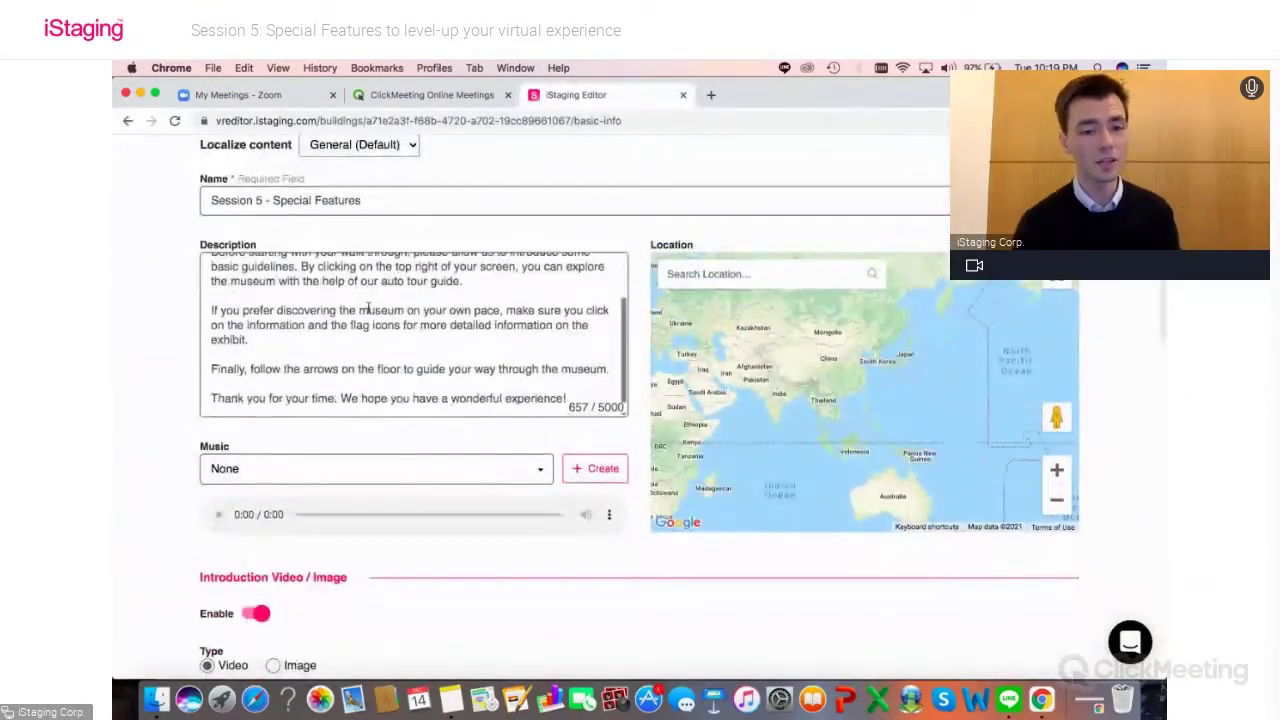
scroll(369, 310, up, 1)
scroll(157, 301, up, 2)
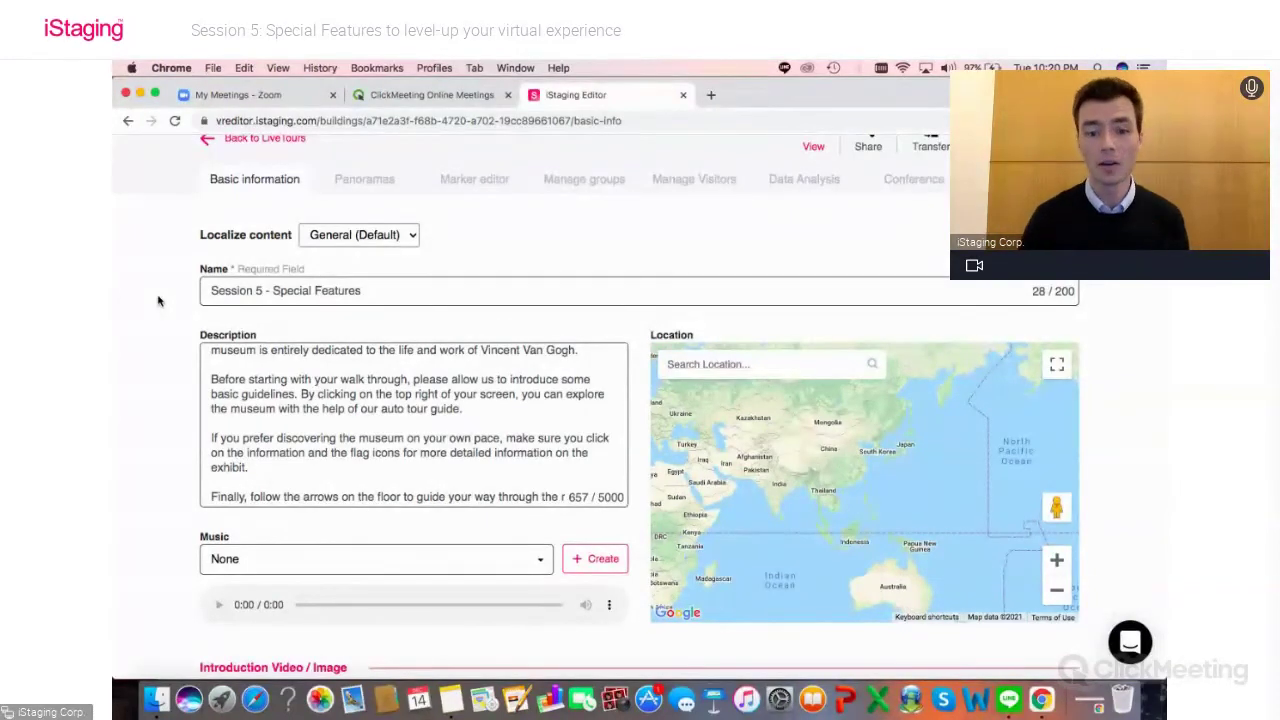
scroll(240, 312, down, 1)
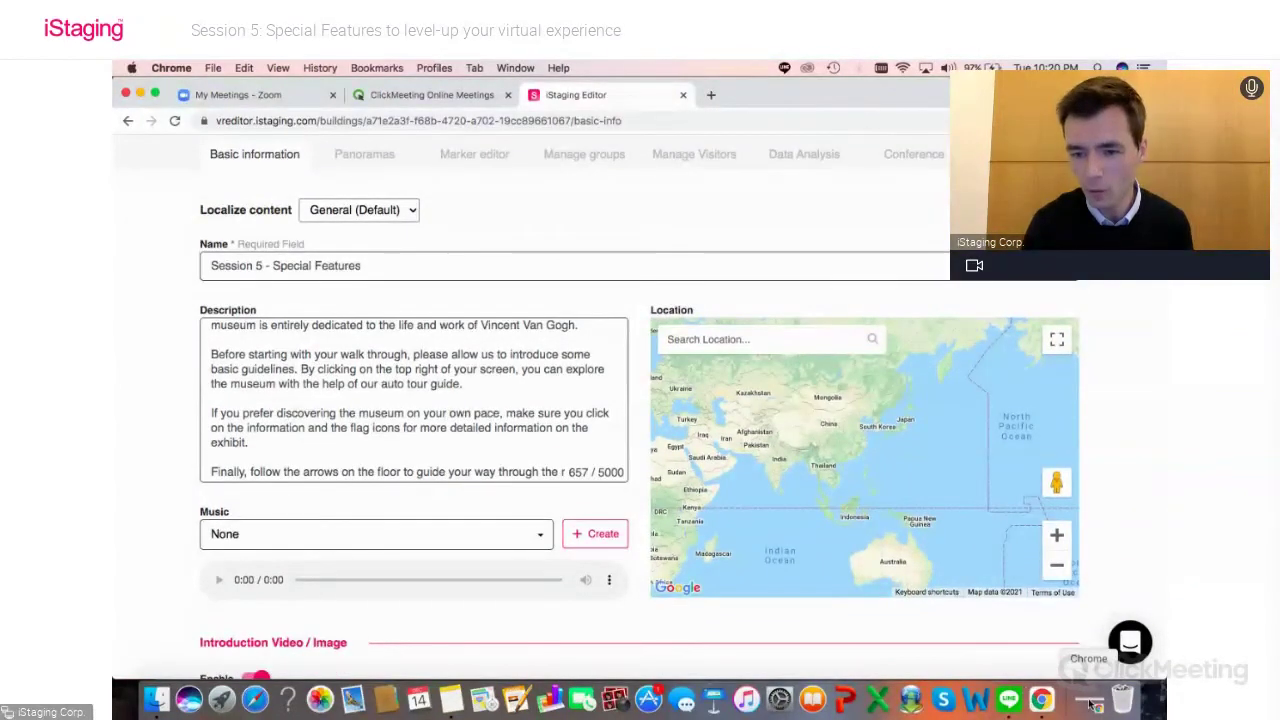
click(736, 708)
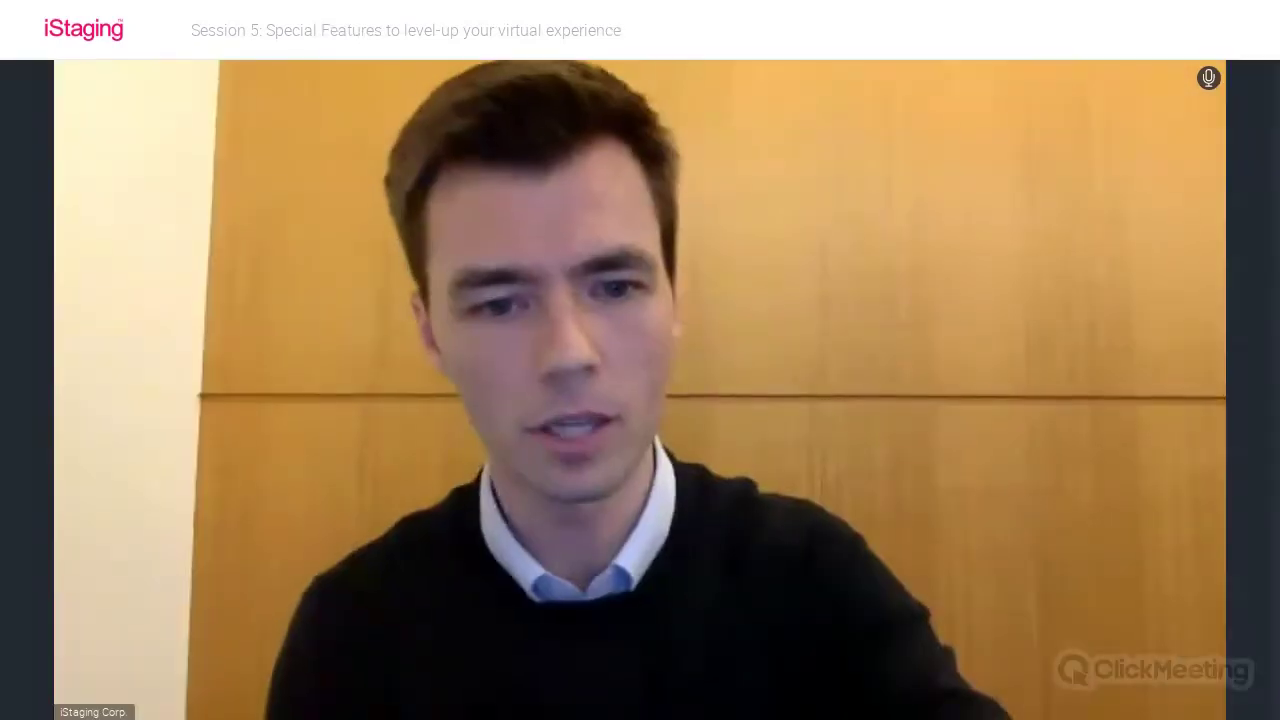